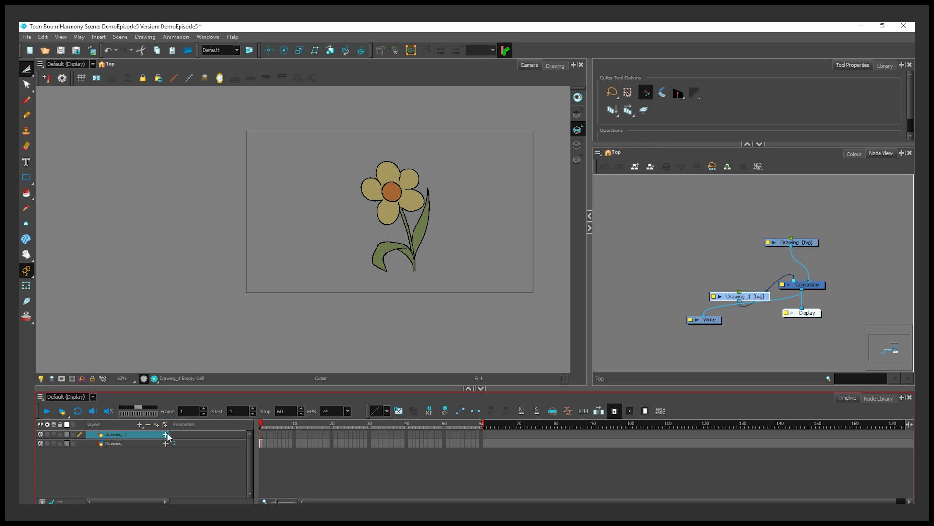
# Delete the empty Drawing_1 layer from the scene
pyautogui.press('Escape')
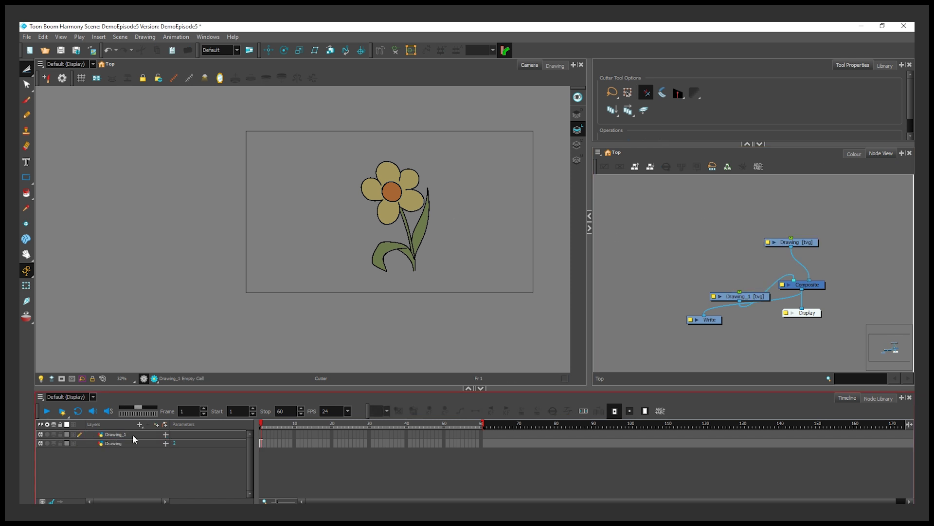
pyautogui.click(132, 434)
pyautogui.click(148, 425)
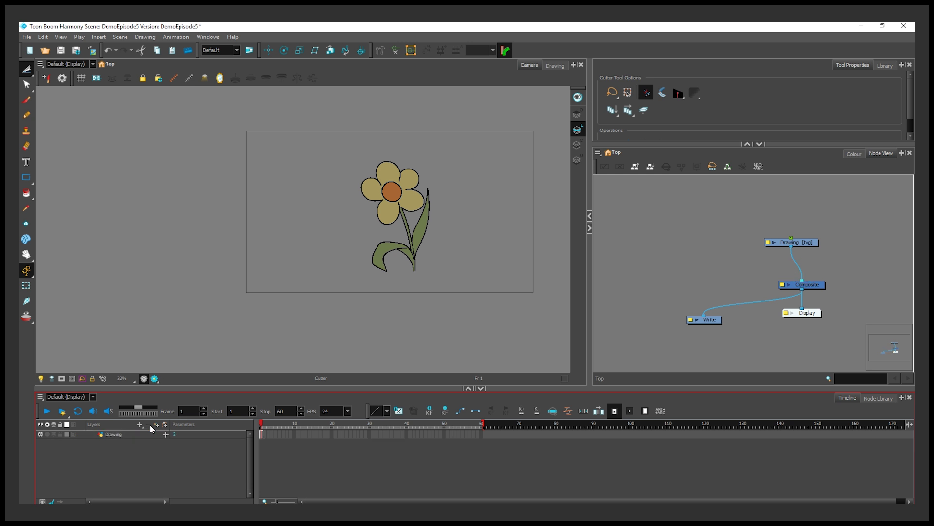
# Search the node library for the Camera node and add it to the node network beside the Composite
pyautogui.scroll(1, 854, 263)
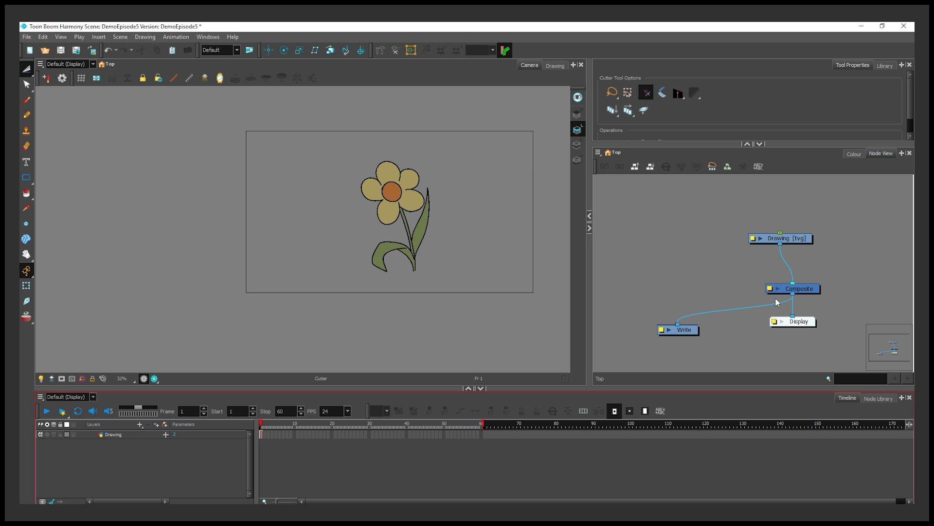
pyautogui.click(878, 398)
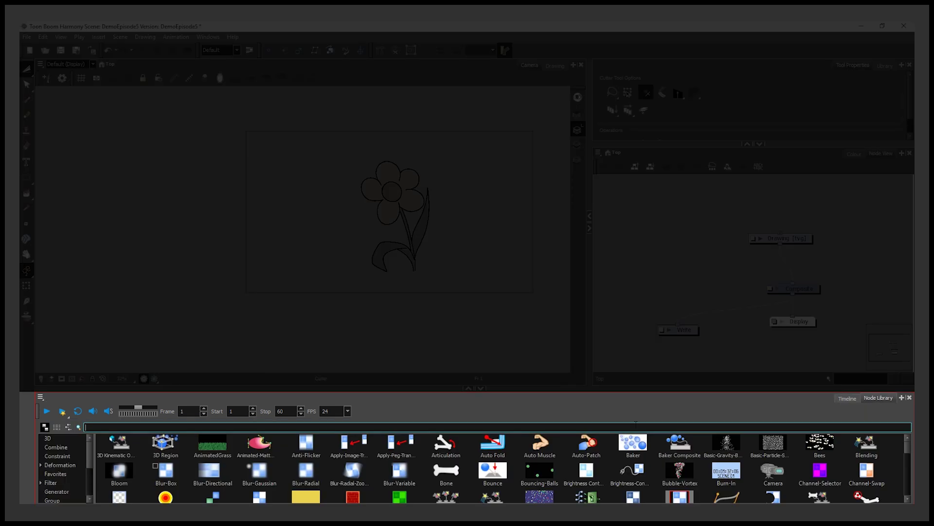
pyautogui.write('CAMER')
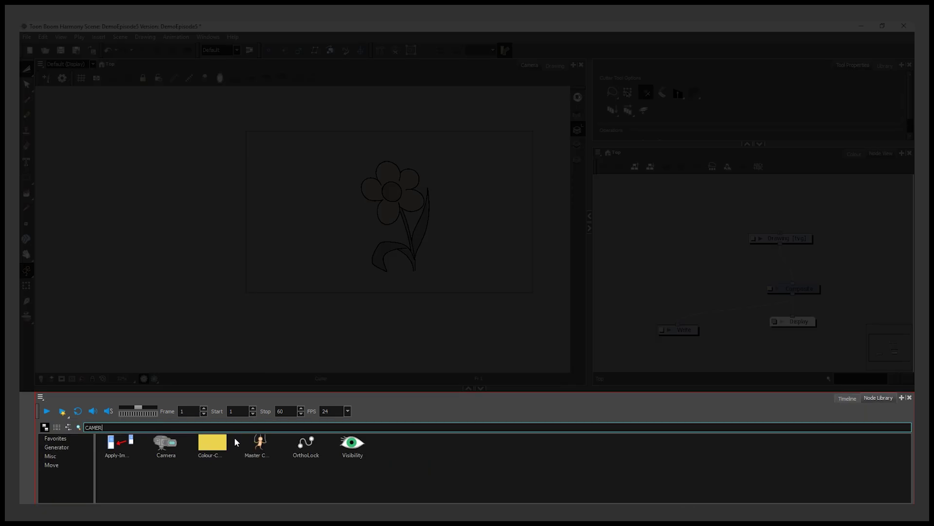
pyautogui.moveTo(168, 442); pyautogui.dragTo(706, 278)
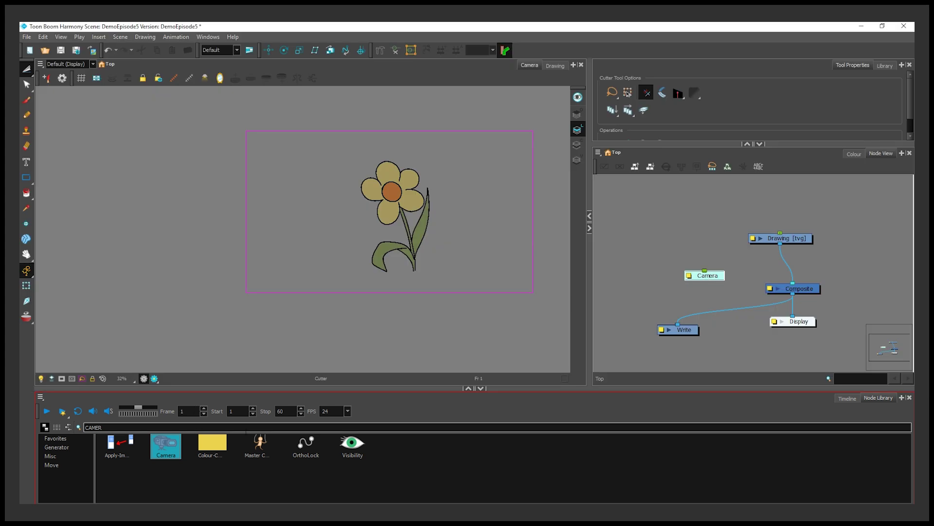
# Find the Peg node in the node library, add it to the network and connect it above the Camera node
pyautogui.click(263, 425)
pyautogui.press('BackSpace')
pyautogui.press('BackSpace')
pyautogui.press('BackSpace')
pyautogui.press('BackSpace')
pyautogui.press('BackSpace')
pyautogui.write('PEG')
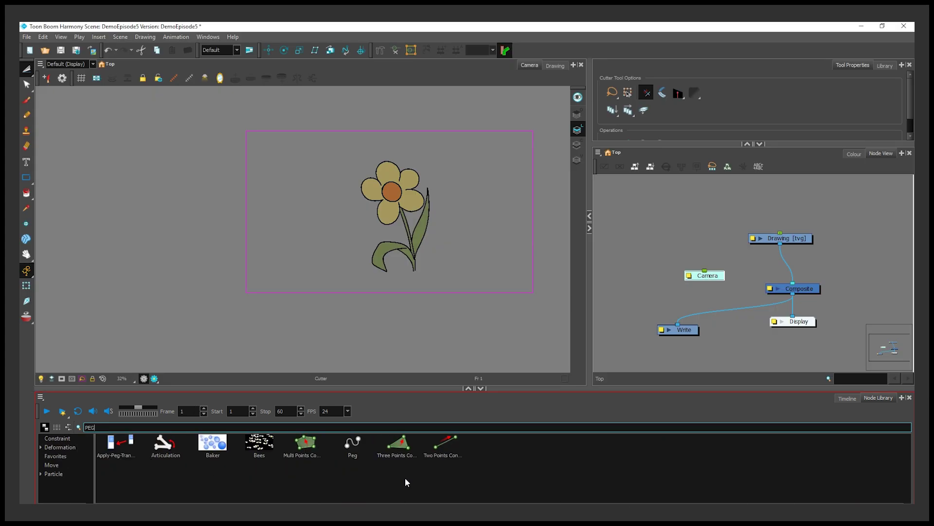
pyautogui.moveTo(352, 444); pyautogui.dragTo(653, 292)
pyautogui.moveTo(693, 237); pyautogui.dragTo(694, 239)
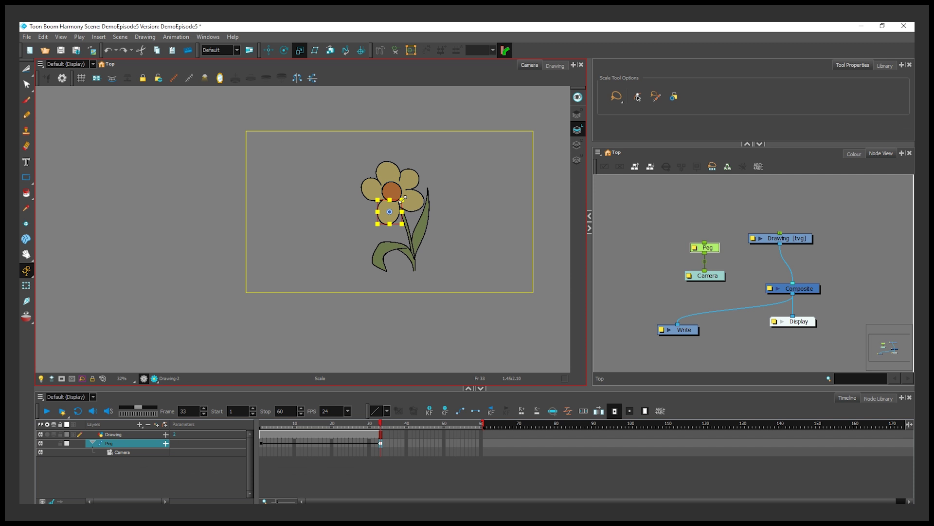
# Scale the camera peg at frame 33, switch to the Translate tool and scrub through the camera animation
pyautogui.moveTo(398, 202); pyautogui.dragTo(400, 200)
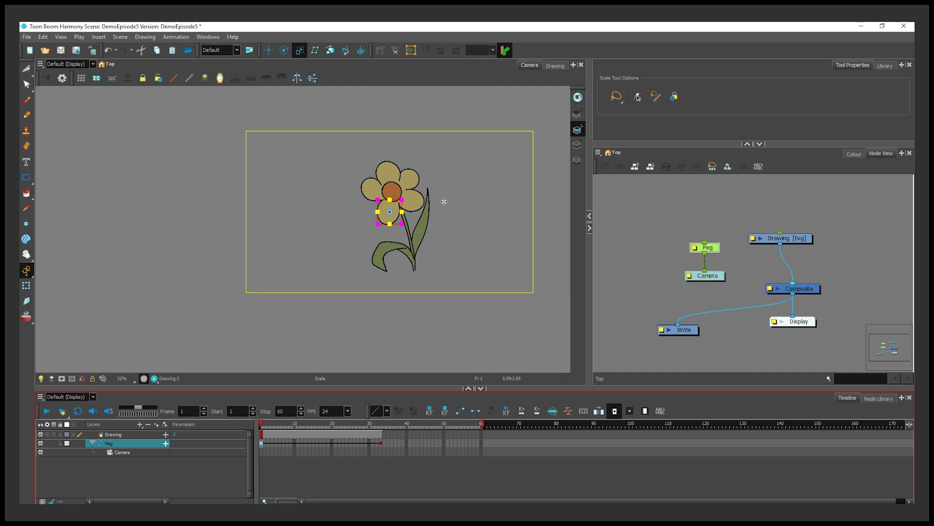
pyautogui.hotkey('alt', '1')
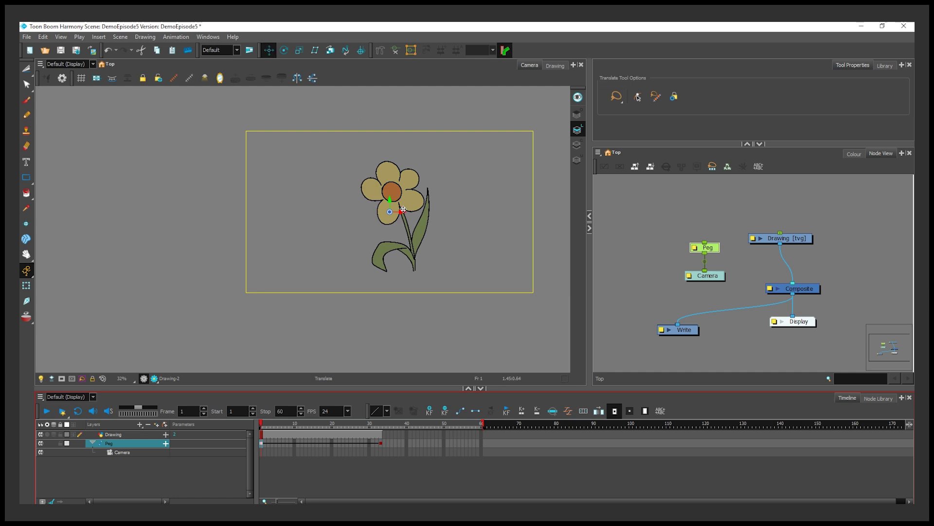
pyautogui.moveTo(349, 423); pyautogui.dragTo(323, 421)
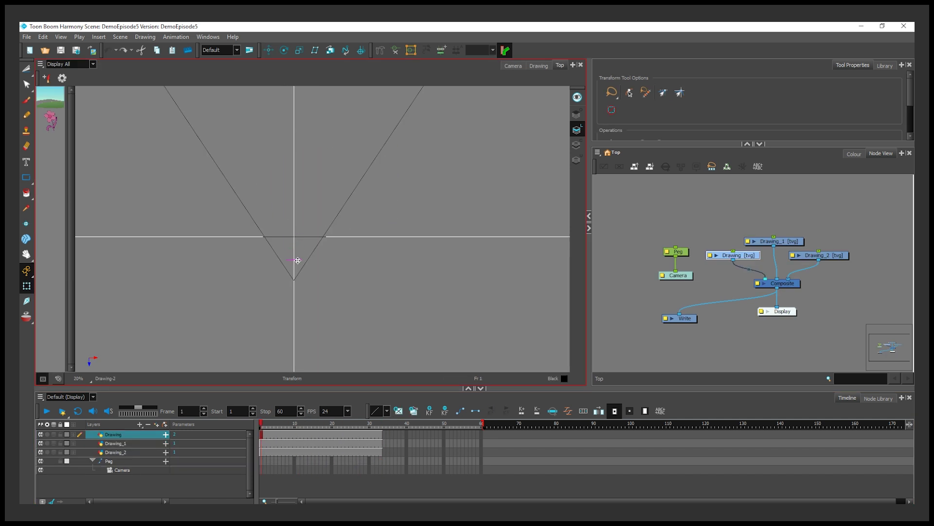
# Move the Drawing_1 layer slightly closer to the camera in the Top view
pyautogui.click(302, 237)
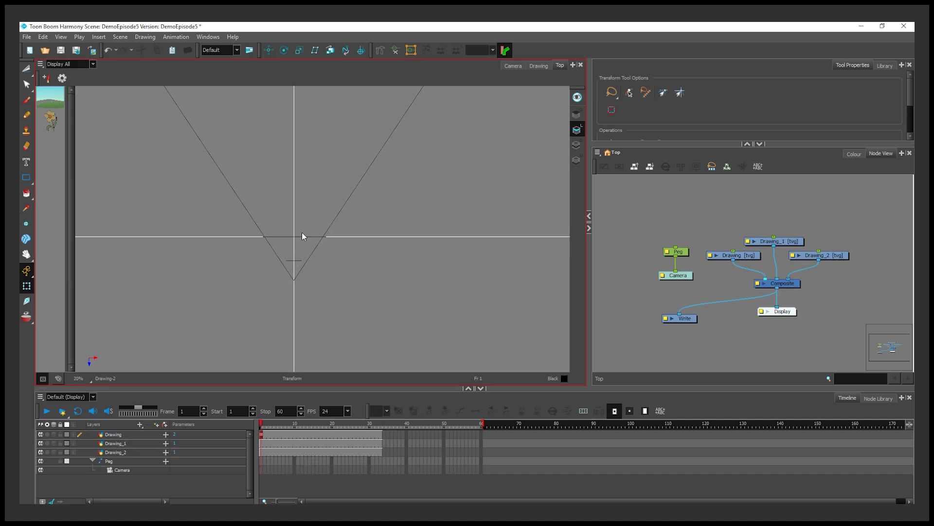
pyautogui.moveTo(304, 238); pyautogui.dragTo(306, 243)
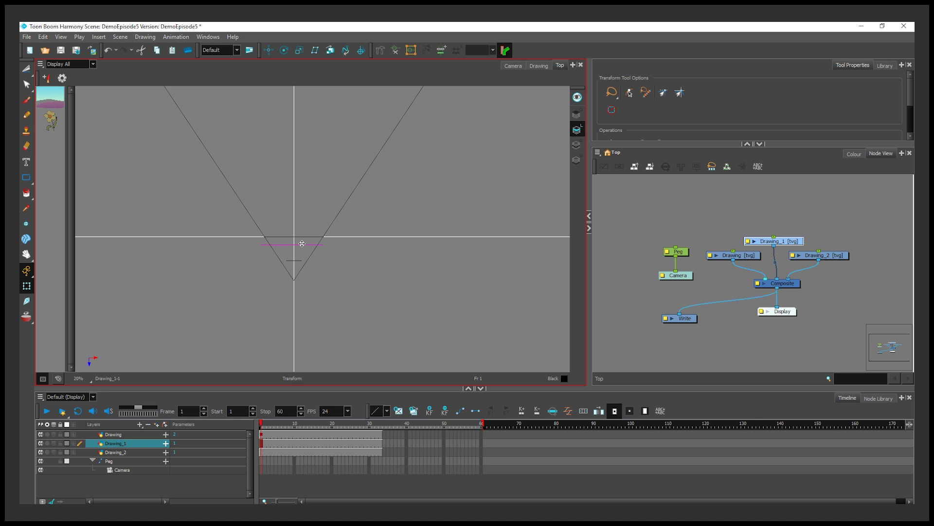
# With the Maintain Size tool, push Drawing_2 far back from the camera and Drawing_1 slightly back in the Top view
pyautogui.click(307, 238)
pyautogui.click(305, 236)
pyautogui.click(330, 50)
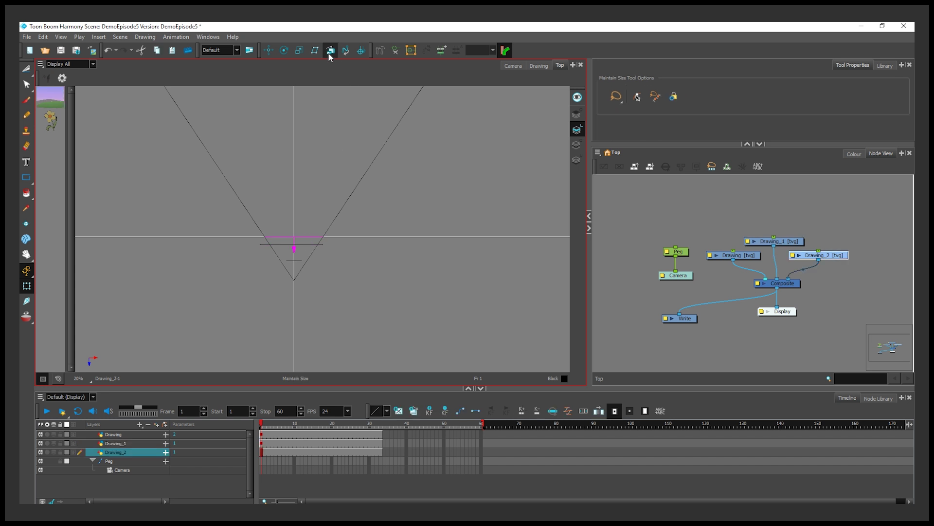
pyautogui.moveTo(305, 238); pyautogui.dragTo(304, 151)
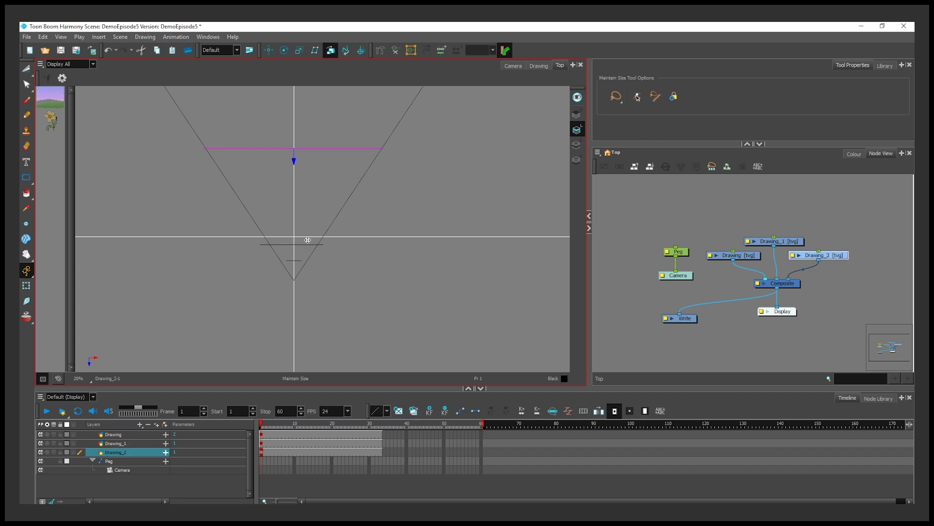
pyautogui.click(313, 237)
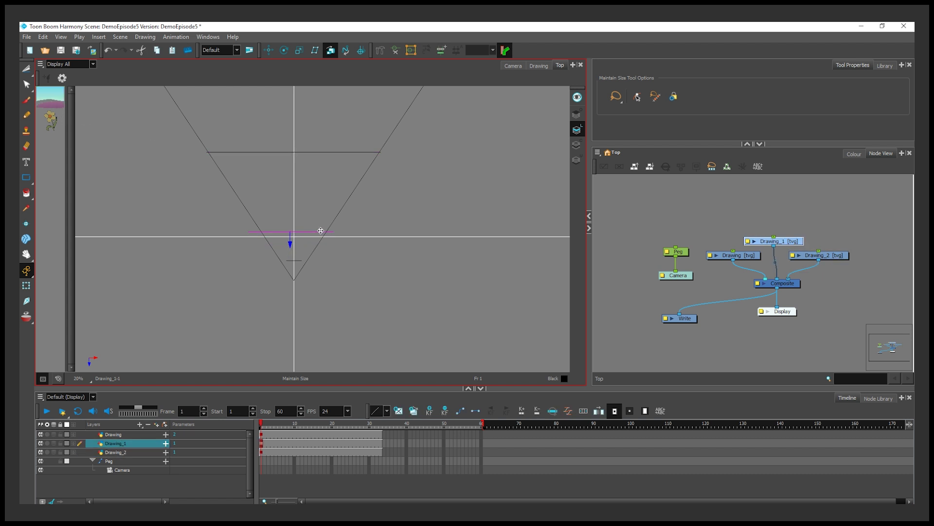
# Return to the Camera view and enable 3D in the camera peg's layer properties
pyautogui.click(513, 65)
pyautogui.click(117, 462)
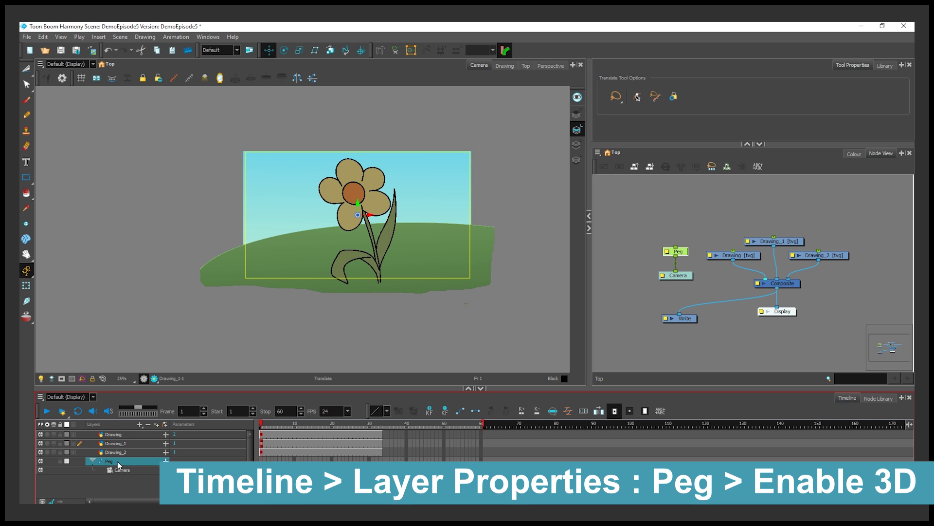
pyautogui.doubleClick(117, 462)
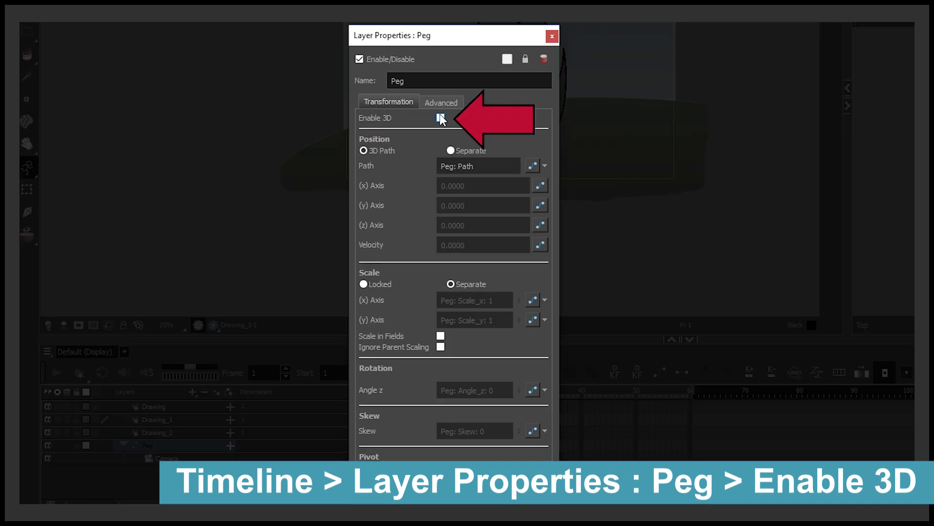
pyautogui.click(440, 118)
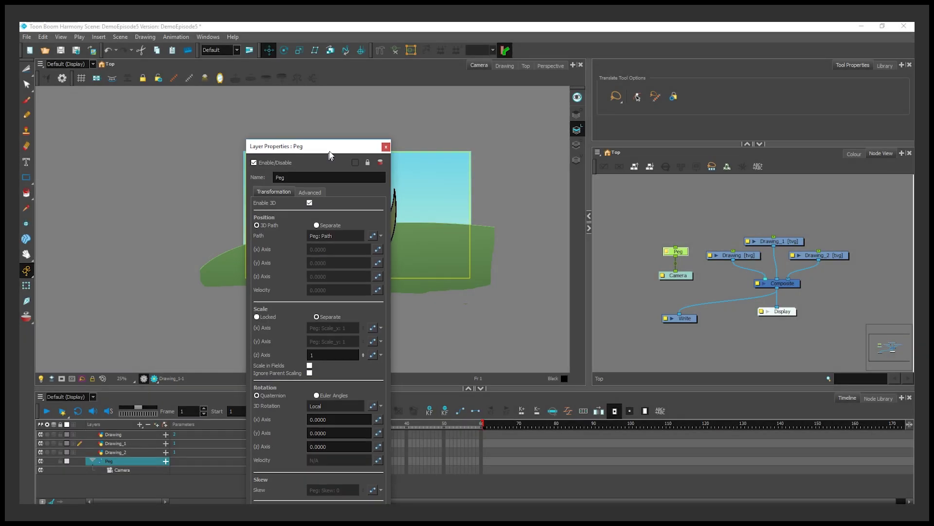
pyautogui.moveTo(330, 155); pyautogui.dragTo(342, 72)
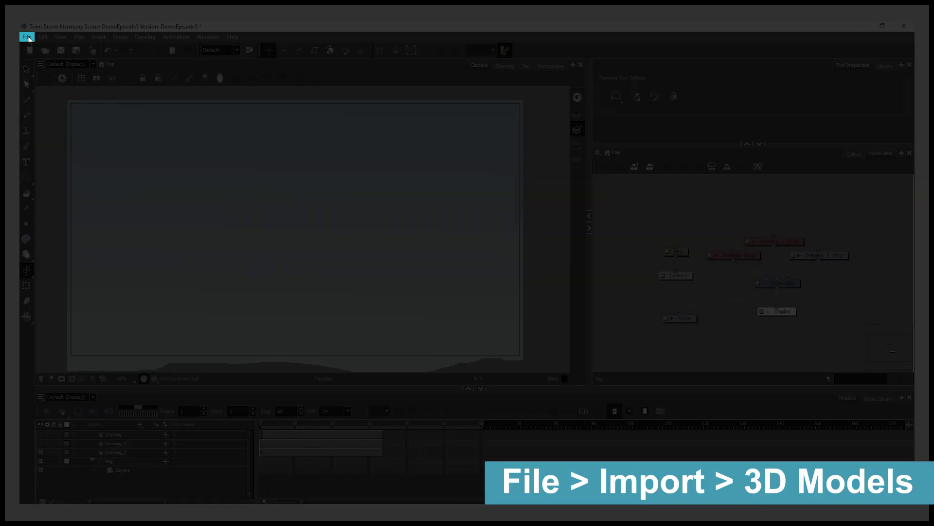
# Import the 3D model galileo.3ds into a new single layer named galileo
pyautogui.click(27, 37)
pyautogui.moveTo(97, 162)
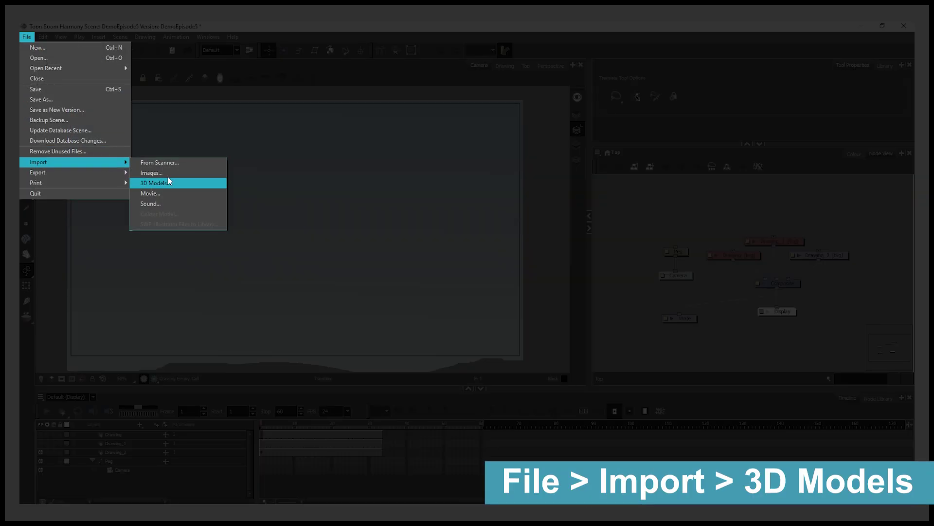
pyautogui.click(156, 183)
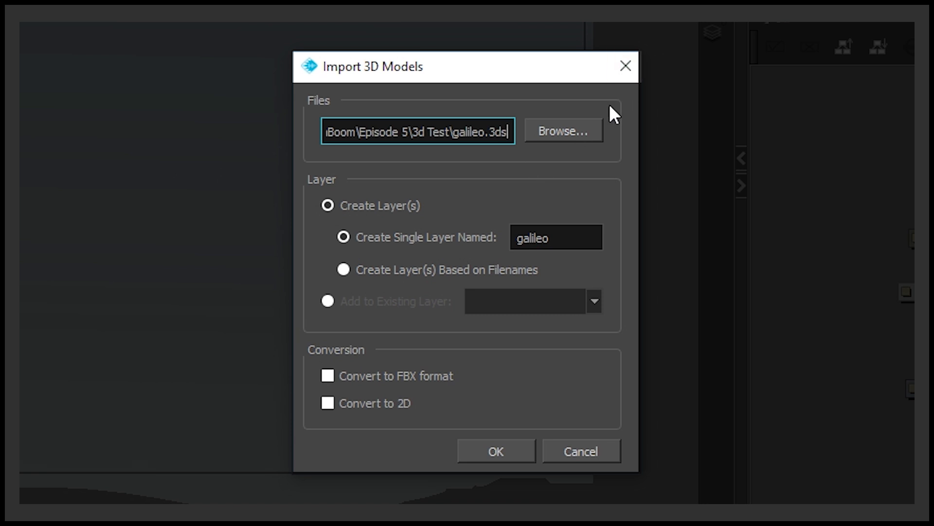
pyautogui.click(563, 131)
pyautogui.click(208, 156)
pyautogui.doubleClick(208, 155)
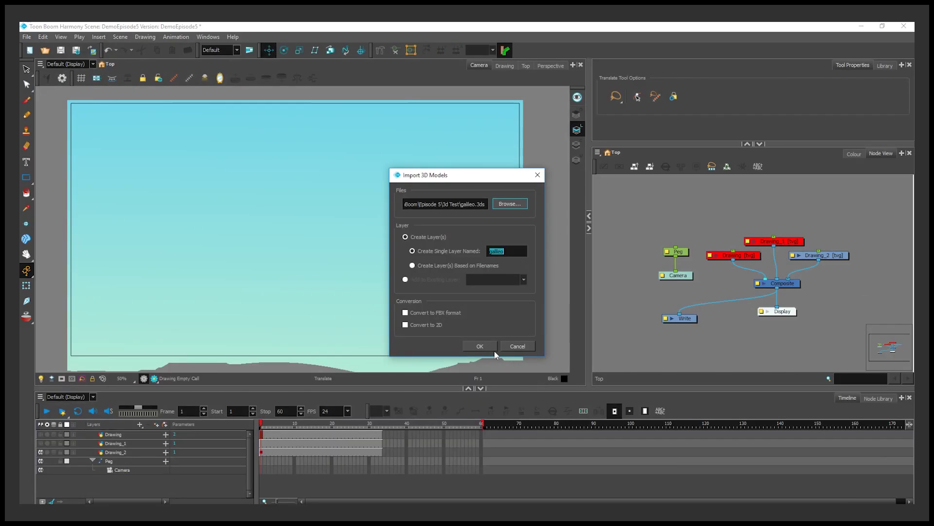
pyautogui.click(488, 346)
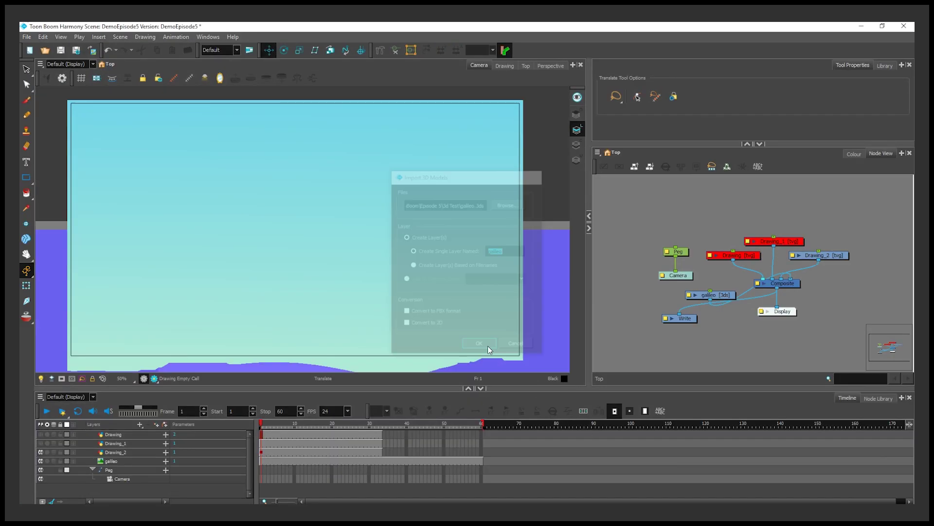
# Select the galileo model in the Top view and scale it down to fit the camera cone
pyautogui.click(525, 65)
pyautogui.scroll(-3, 418, 168)
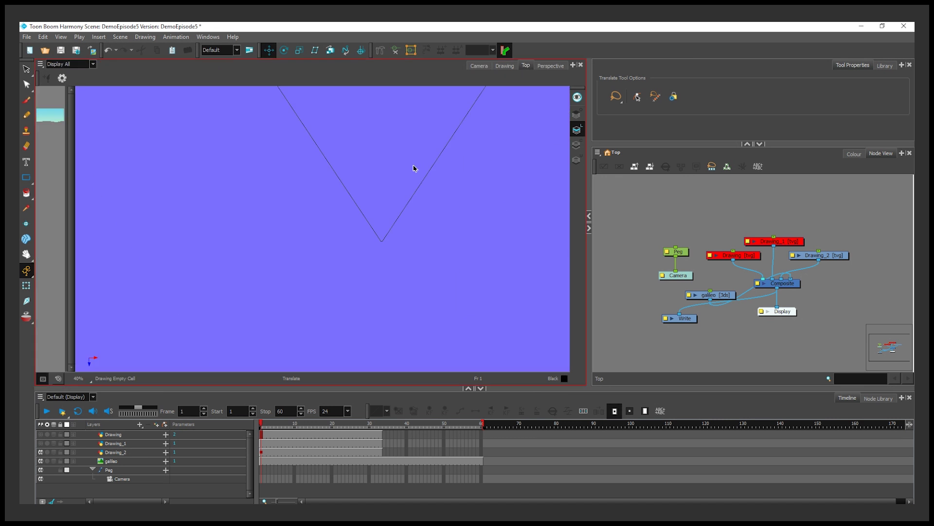
pyautogui.click(262, 461)
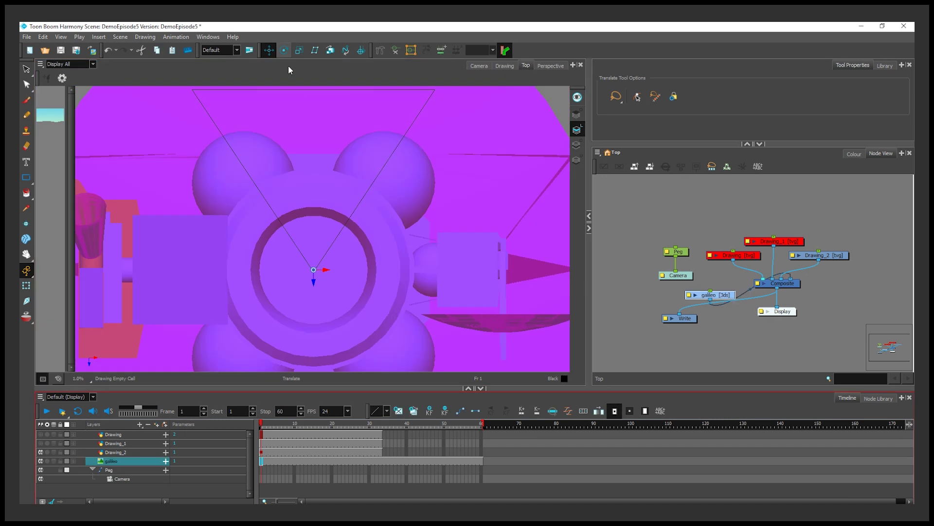
pyautogui.click(299, 50)
pyautogui.scroll(-4, 294, 274)
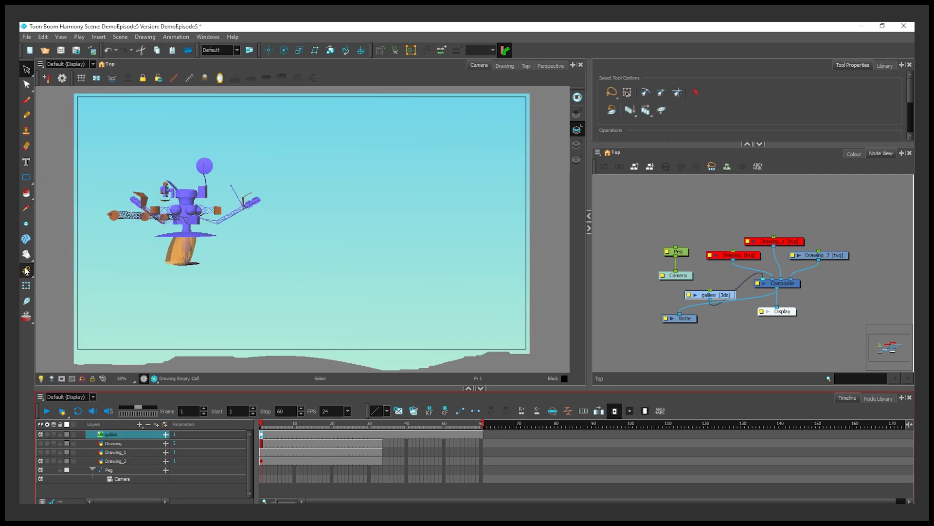
# Move the galileo model toward the frame's centre and adjust its depth, then show it in the Perspective view with the Rotate tool active
pyautogui.click(26, 286)
pyautogui.moveTo(201, 214); pyautogui.dragTo(381, 216)
pyautogui.click(524, 65)
pyautogui.moveTo(469, 105); pyautogui.dragTo(408, 188)
pyautogui.click(551, 66)
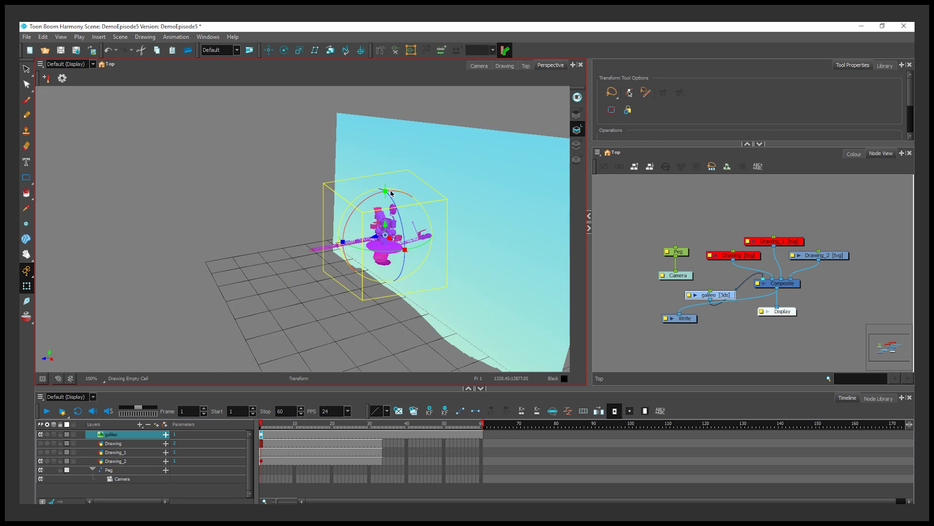
pyautogui.click(284, 50)
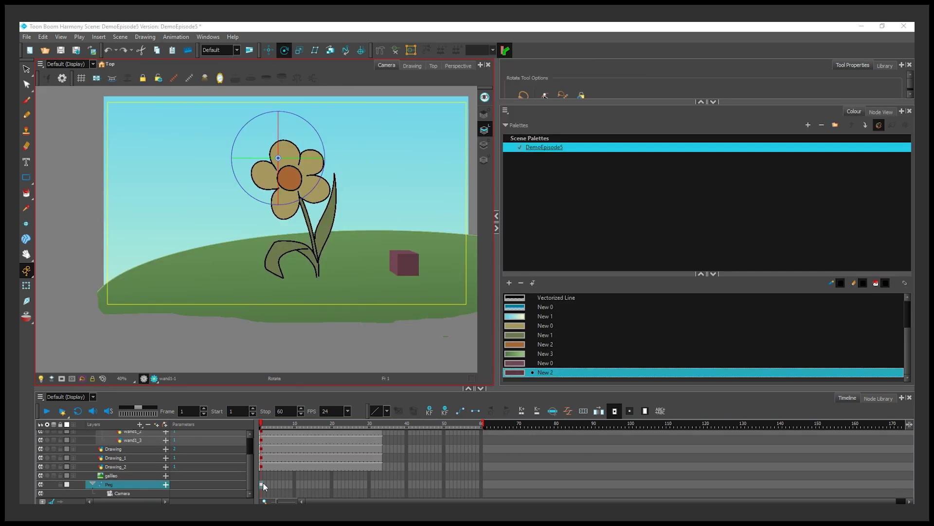
# Tilt the camera peg in 3D at frame 14 and activate the Scale tool
pyautogui.click(309, 484)
pyautogui.moveTo(281, 146); pyautogui.dragTo(281, 143)
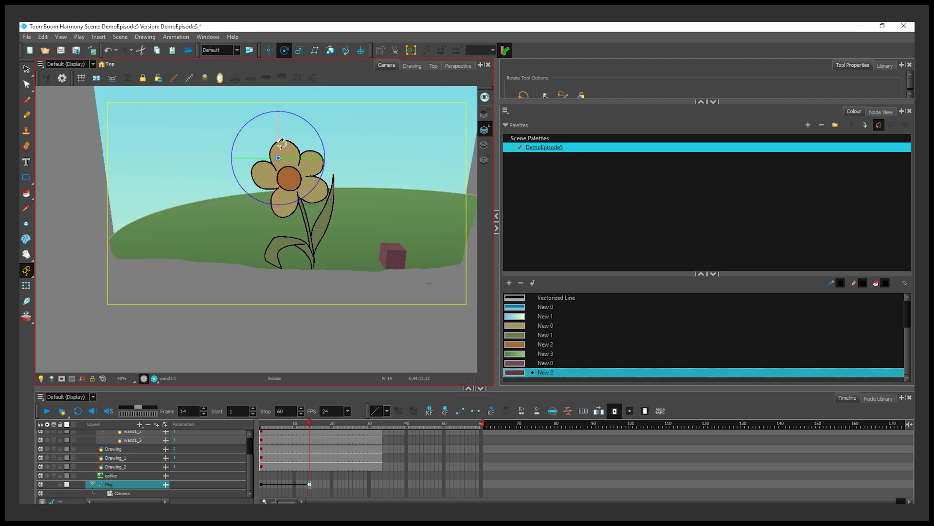
pyautogui.click(300, 51)
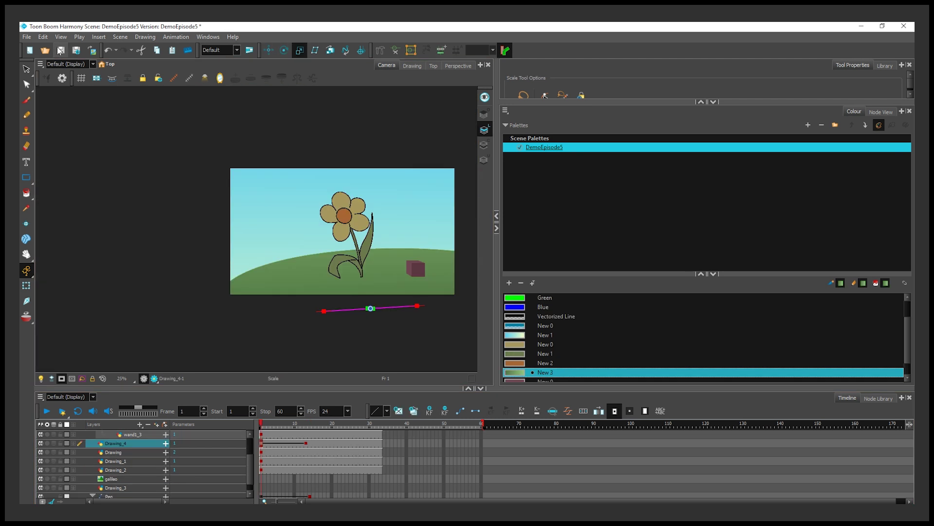
# Select the camera peg on the timeline and rotate it in 3D in the Camera view
pyautogui.moveTo(266, 425)
pyautogui.mouseDown()
pyautogui.moveTo(326, 425)
pyautogui.moveTo(261, 425)
pyautogui.mouseUp()
pyautogui.scroll(-1, 315, 479)
pyautogui.click(313, 484)
pyautogui.hotkey('alt', '3')
pyautogui.moveTo(356, 190); pyautogui.dragTo(263, 275)
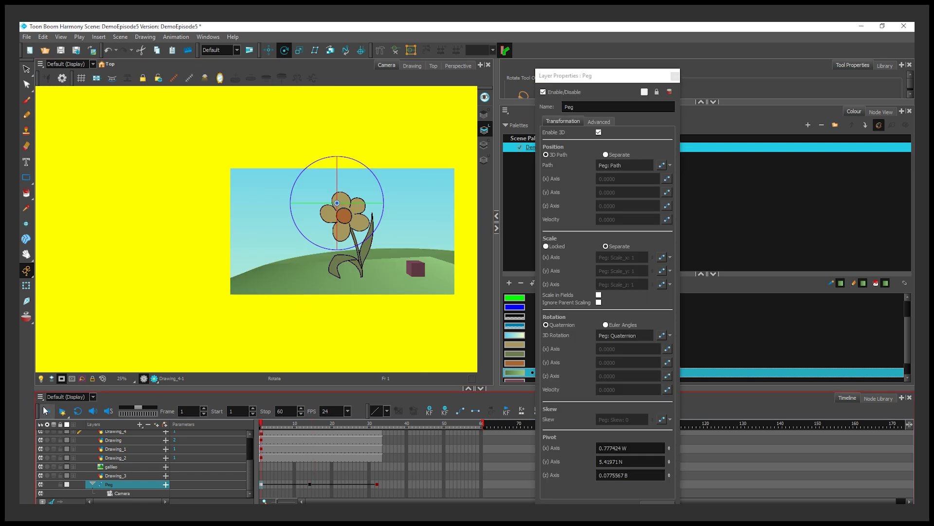
# Play back the camera rotation, stop it and go to the peg's keyframe at frame 14
pyautogui.press('Return')
pyautogui.press('Return')
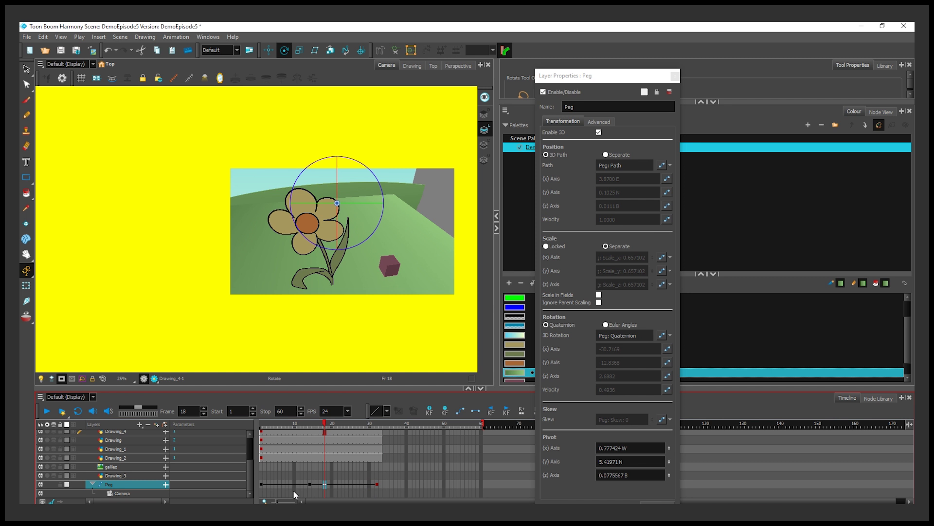
pyautogui.click(310, 485)
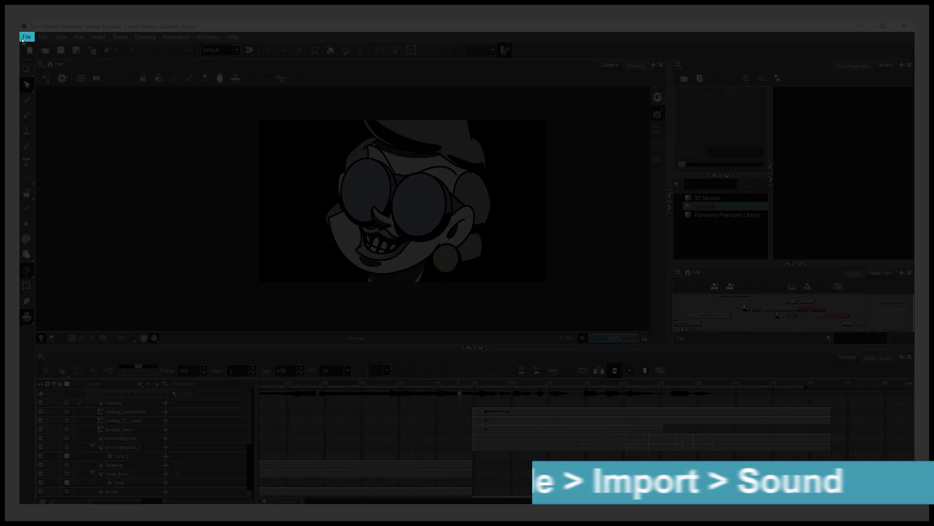
# Import a sound file into the Episode_3_trad scene
pyautogui.click(26, 36)
pyautogui.moveTo(73, 162)
pyautogui.click(177, 203)
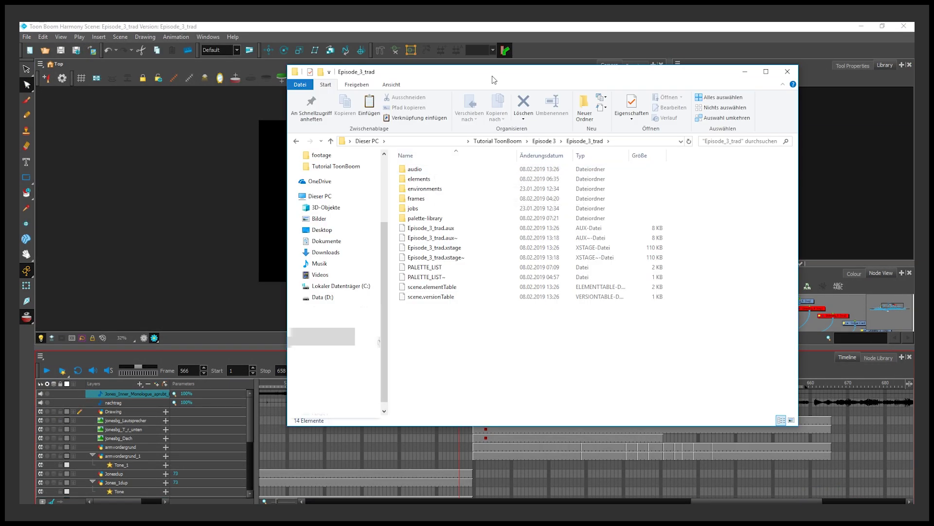
# Check the scene's audio folder, and play the nachtrag sound layer in the Sound Element Editor
pyautogui.doubleClick(414, 169)
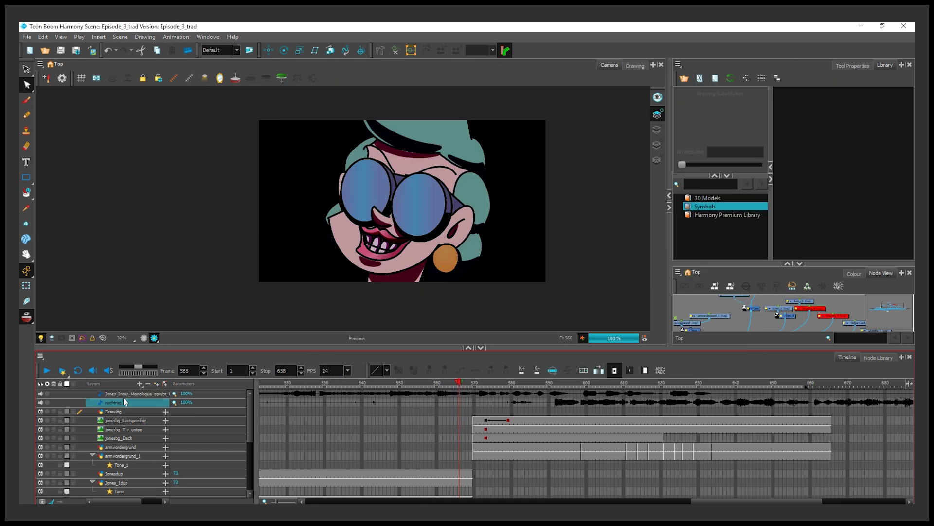
pyautogui.doubleClick(141, 402)
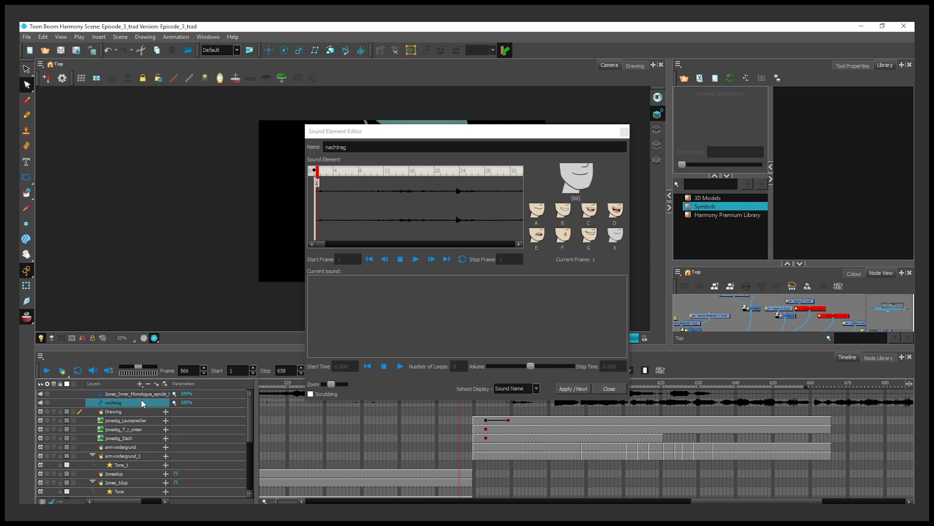
pyautogui.click(416, 259)
pyautogui.click(400, 258)
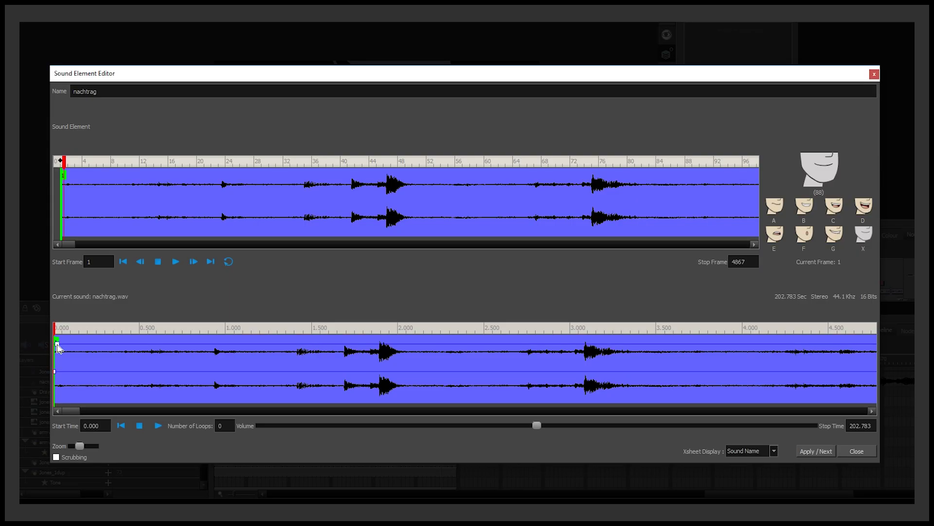
# Adjust the nachtrag sound's volume curve at its start and at points near 0.85 and 1.9 seconds
pyautogui.moveTo(55, 344); pyautogui.dragTo(55, 373)
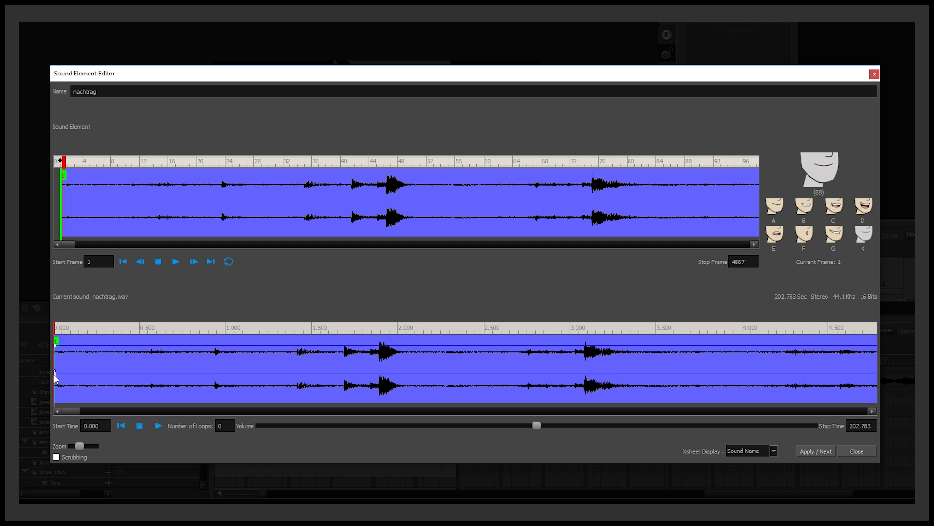
pyautogui.click(200, 373)
pyautogui.moveTo(201, 374)
pyautogui.mouseDown()
pyautogui.moveTo(214, 359)
pyautogui.moveTo(218, 385)
pyautogui.moveTo(259, 347)
pyautogui.moveTo(218, 366)
pyautogui.moveTo(197, 350)
pyautogui.moveTo(214, 380)
pyautogui.moveTo(313, 351)
pyautogui.moveTo(85, 348)
pyautogui.moveTo(57, 364)
pyautogui.moveTo(58, 392)
pyautogui.mouseUp()
pyautogui.moveTo(384, 345); pyautogui.dragTo(386, 397)
pyautogui.click(387, 398)
pyautogui.click(387, 366)
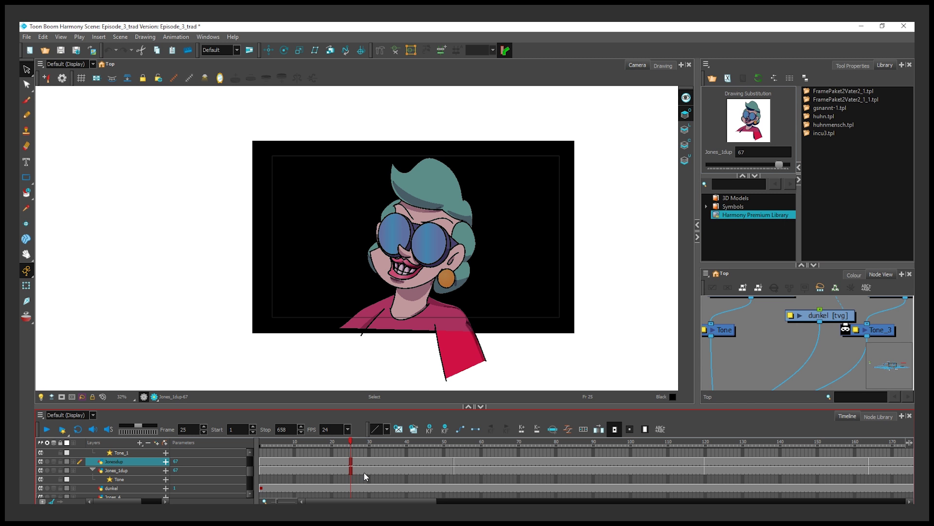
# Select the Jonesdup and Jones_1dup cells at frame 26 and copy them
pyautogui.click(365, 473)
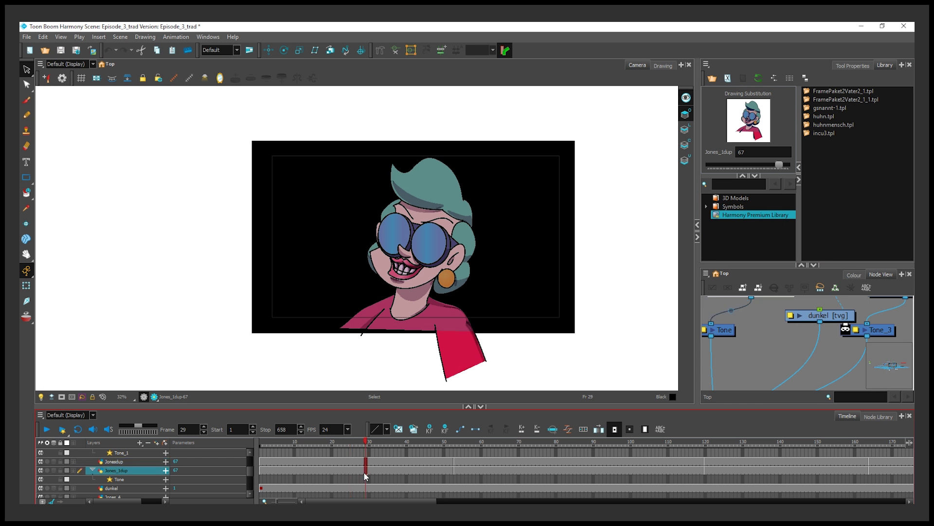
pyautogui.moveTo(357, 471); pyautogui.dragTo(358, 459)
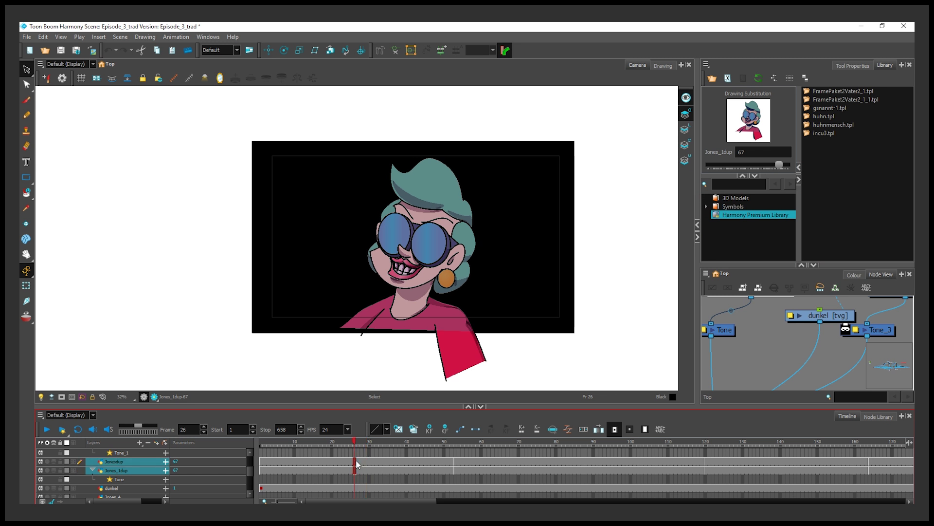
pyautogui.hotkey('ctrl', 'c')
# Get the right to modify the Harmony Premium Library
pyautogui.rightClick(746, 215)
pyautogui.click(740, 215)
pyautogui.rightClick(740, 215)
pyautogui.click(757, 222)
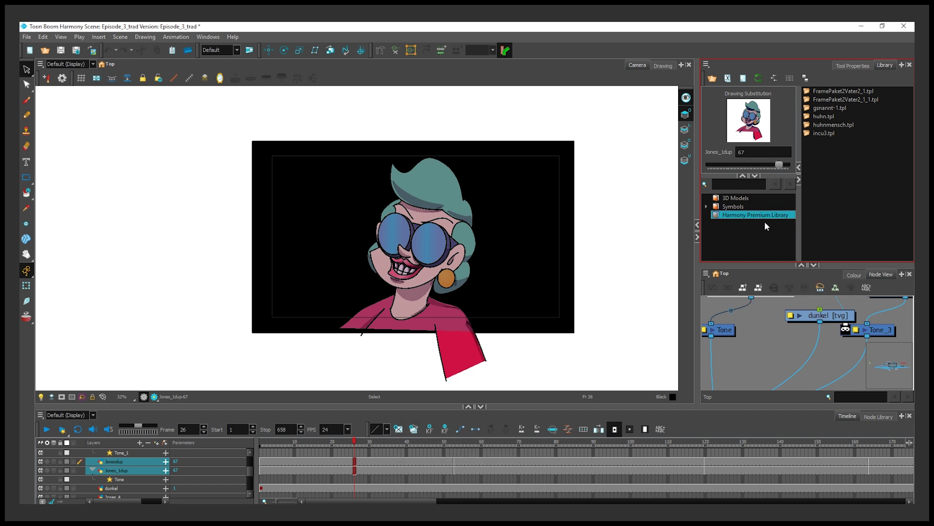
# Paste the copied layers into the library as a template named Jones_template and generate its thumbnails
pyautogui.click(862, 192)
pyautogui.hotkey('ctrl', 'v')
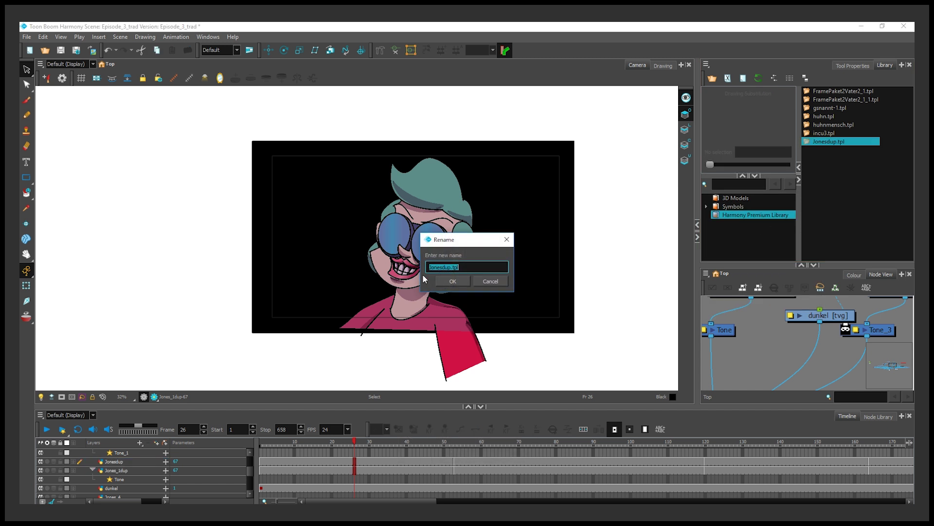
pyautogui.write('Jonestemplate')
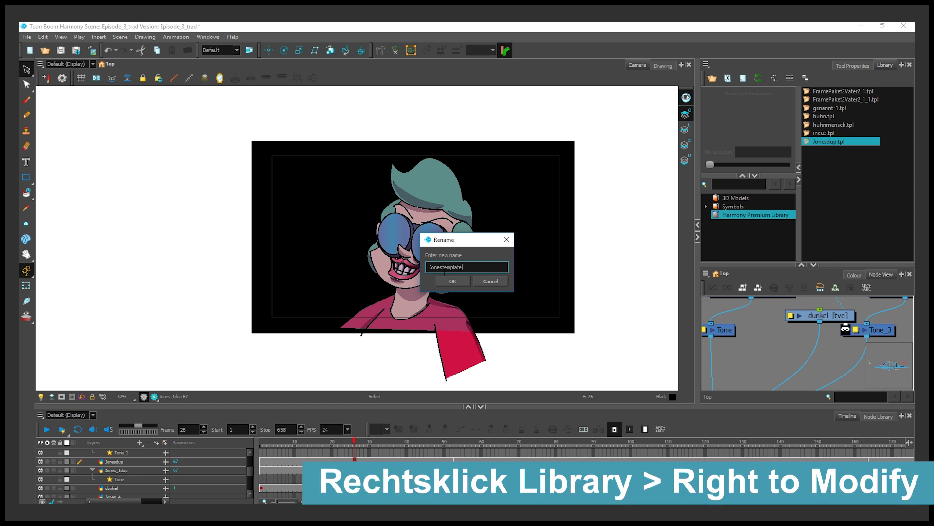
pyautogui.press('Return')
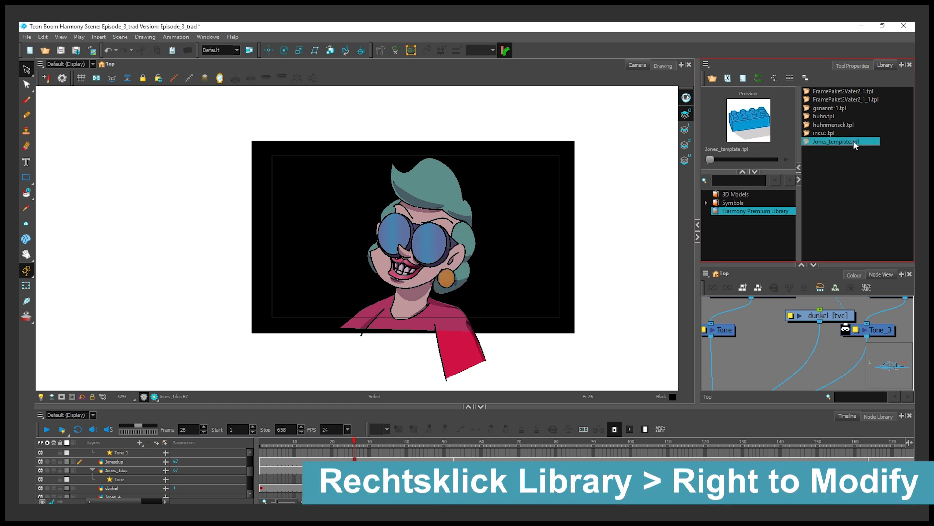
pyautogui.rightClick(860, 143)
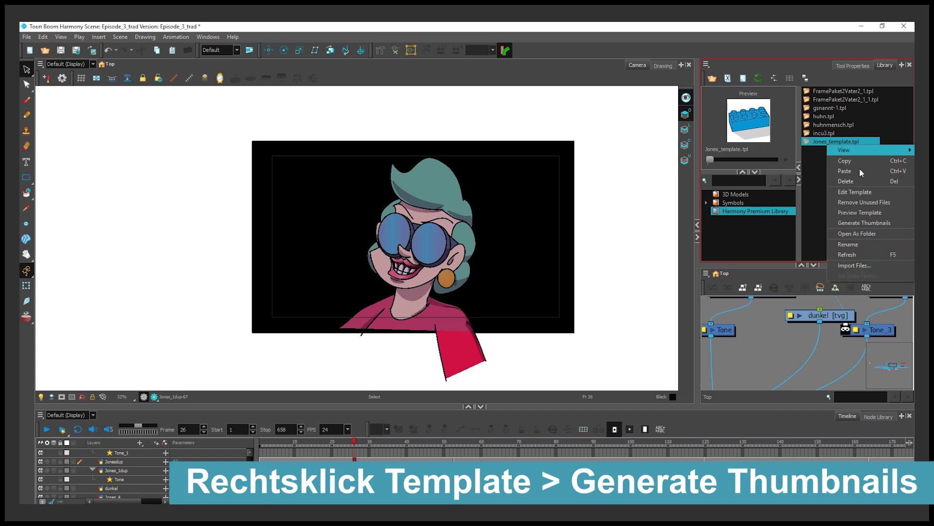
pyautogui.click(873, 222)
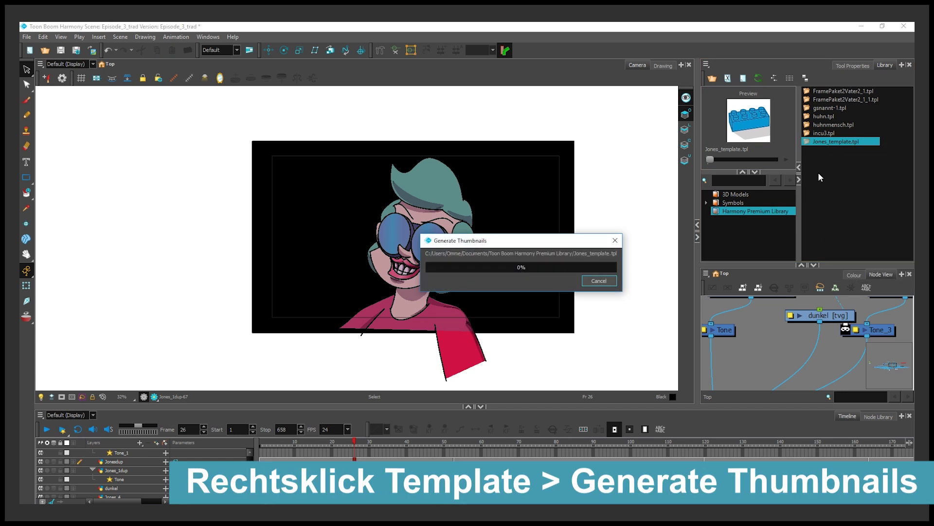
# Go to frame 586 and place Jones_template from the library into the Camera view
pyautogui.hscroll(10, 746, 457)
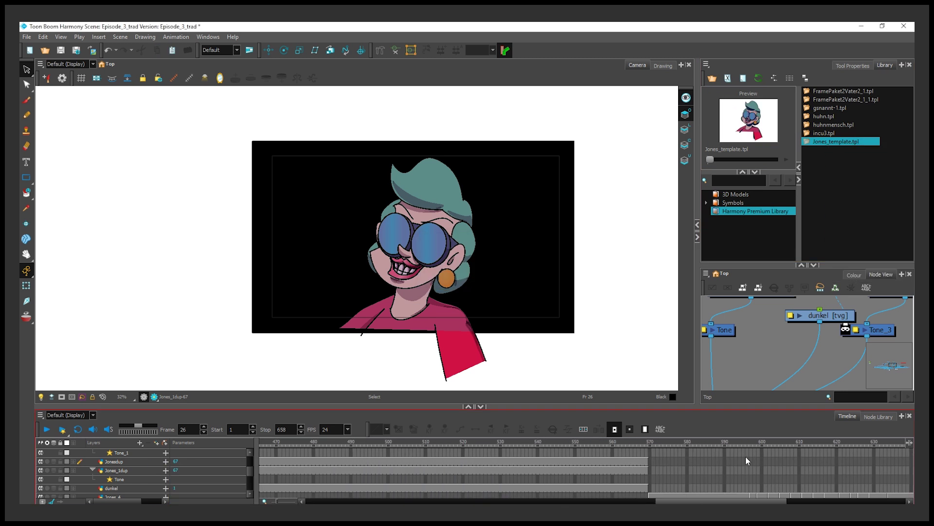
pyautogui.hscroll(-3, 745, 456)
pyautogui.click(634, 447)
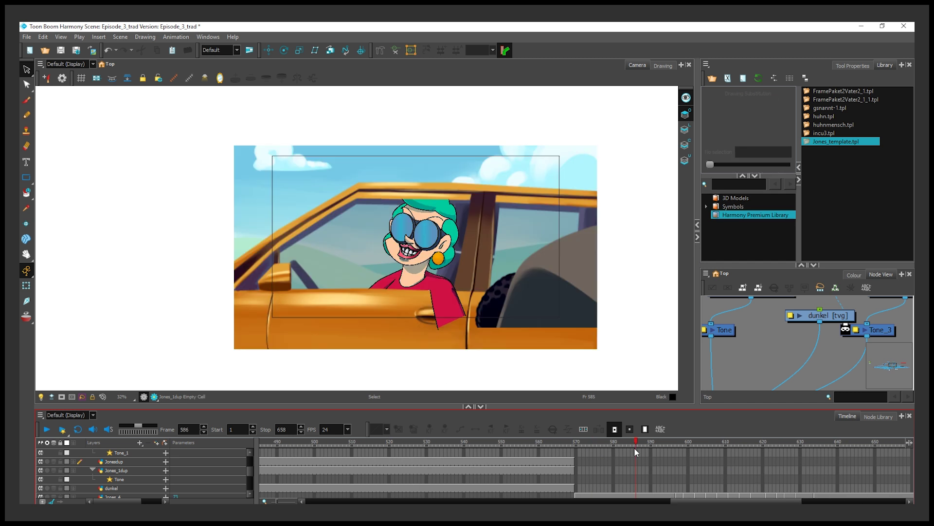
pyautogui.moveTo(824, 142); pyautogui.dragTo(479, 223)
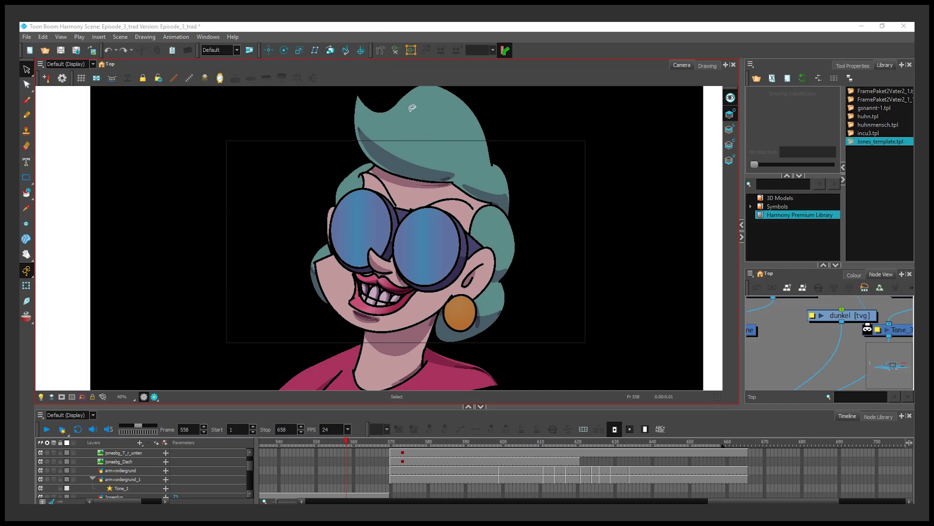
# Switch the Camera view to Render View and scrub through the car shot on the timeline
pyautogui.click(221, 77)
pyautogui.click(154, 396)
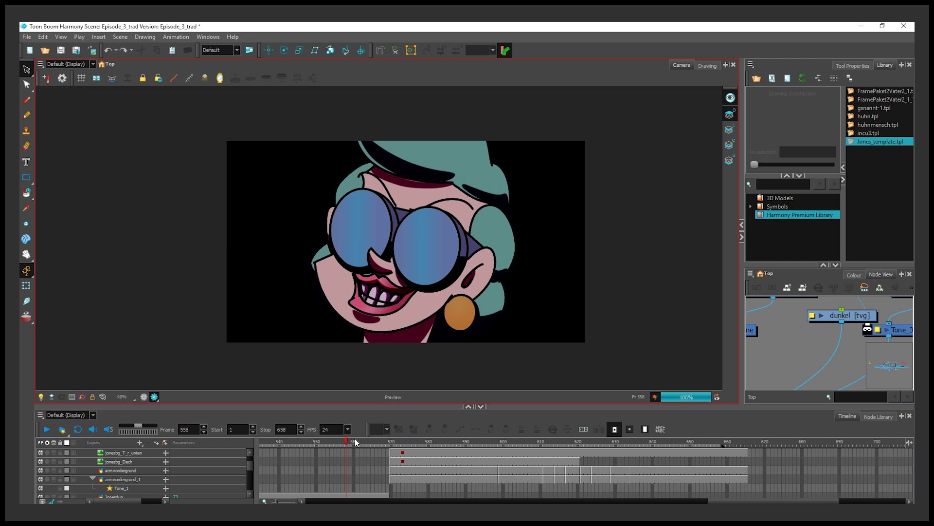
pyautogui.moveTo(354, 443); pyautogui.dragTo(413, 442)
pyautogui.moveTo(532, 444); pyautogui.dragTo(553, 444)
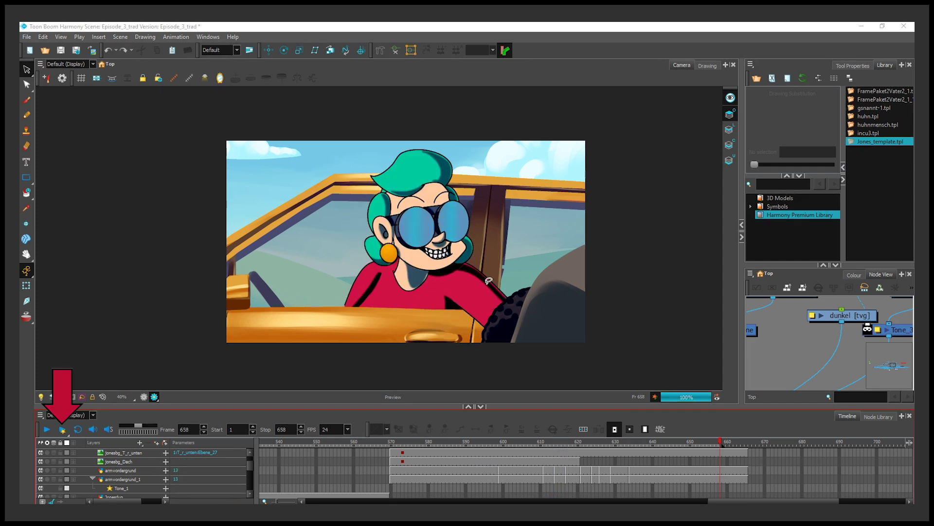
# Render the scene for playback, including the frames that have already been rendered
pyautogui.click(63, 430)
pyautogui.click(74, 443)
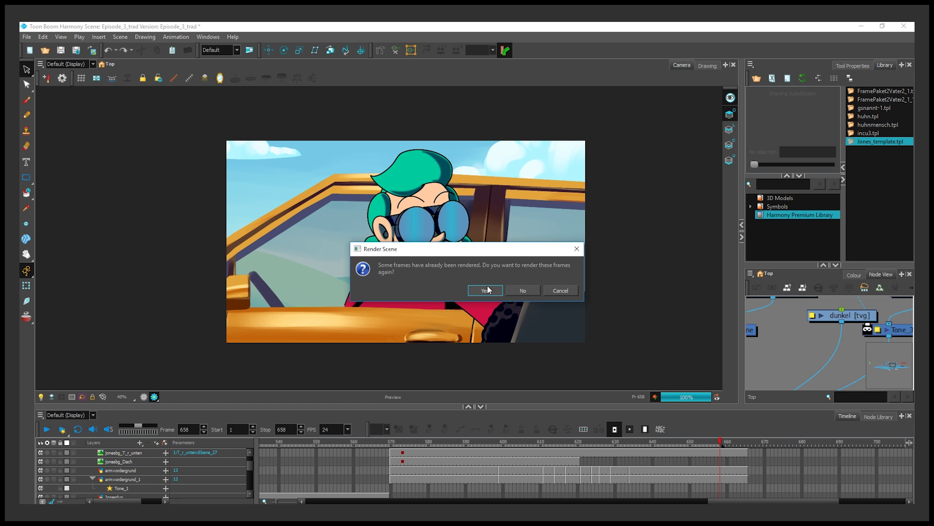
pyautogui.click(487, 290)
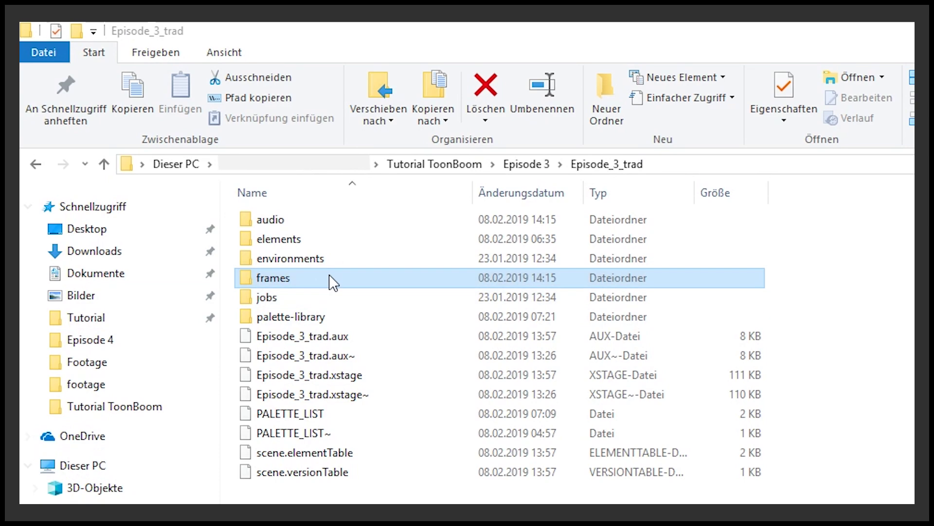
# Examine the rendered TGA preview images in the frames folder of Episode_3_trad
pyautogui.doubleClick(329, 277)
pyautogui.scroll(-6, 573, 381)
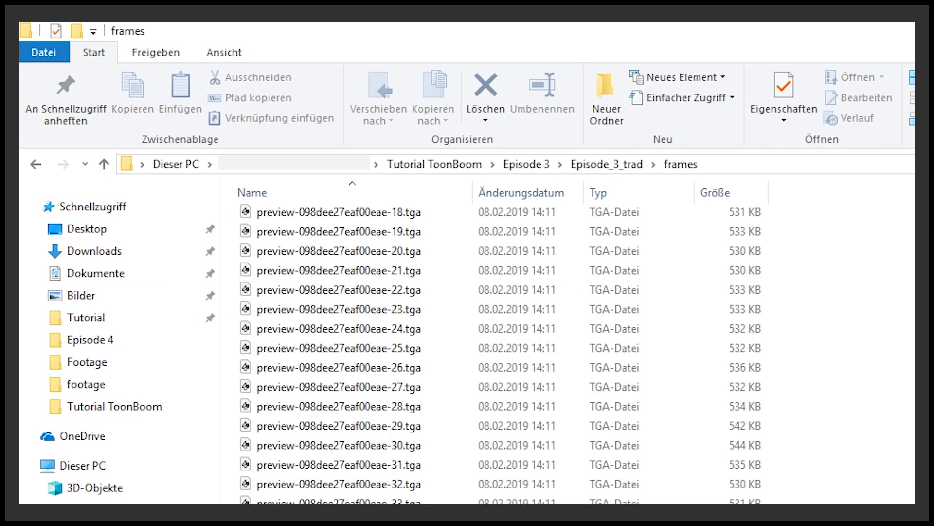
pyautogui.scroll(-20, 500, 354)
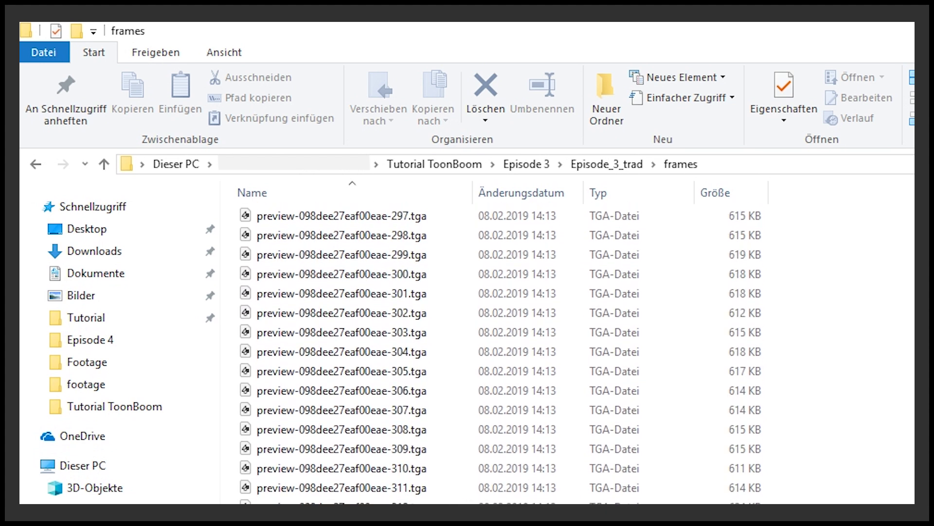
pyautogui.scroll(-20, 501, 353)
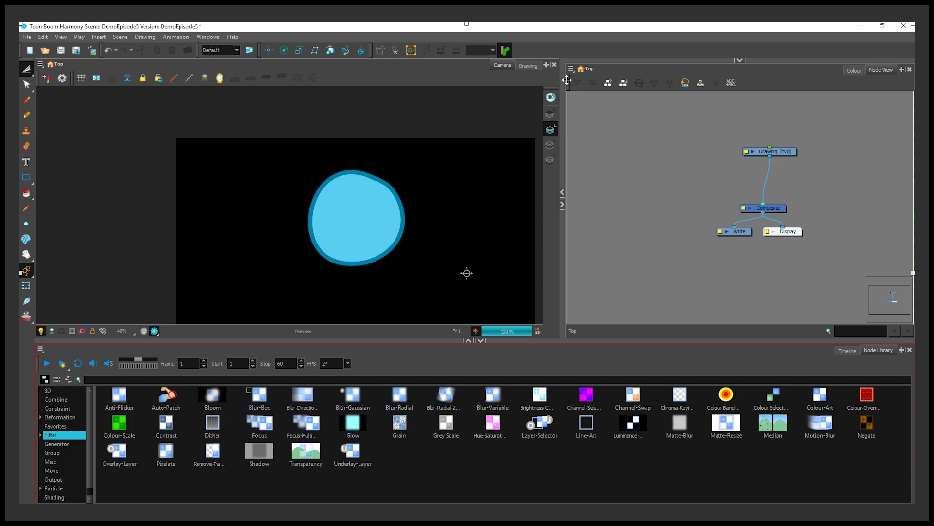
# Widen the Node View and look through the Generator, Group, Misc, Filter, Particle and Shading categories of the Node Library
pyautogui.moveTo(562, 97); pyautogui.dragTo(528, 97)
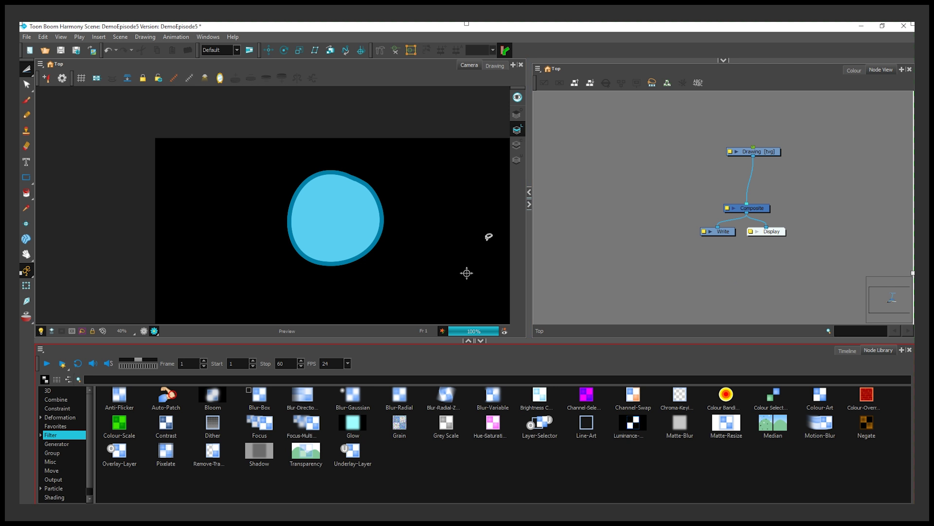
pyautogui.click(53, 444)
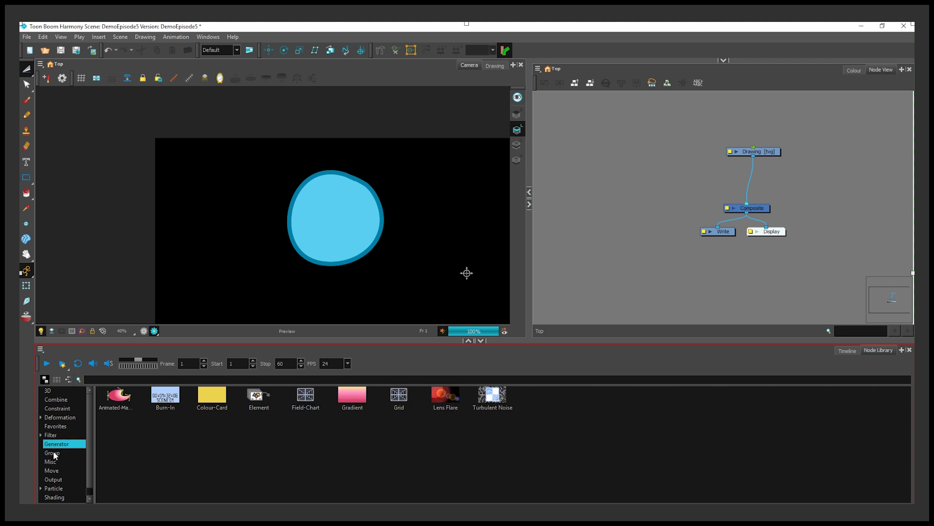
pyautogui.click(54, 452)
pyautogui.click(55, 462)
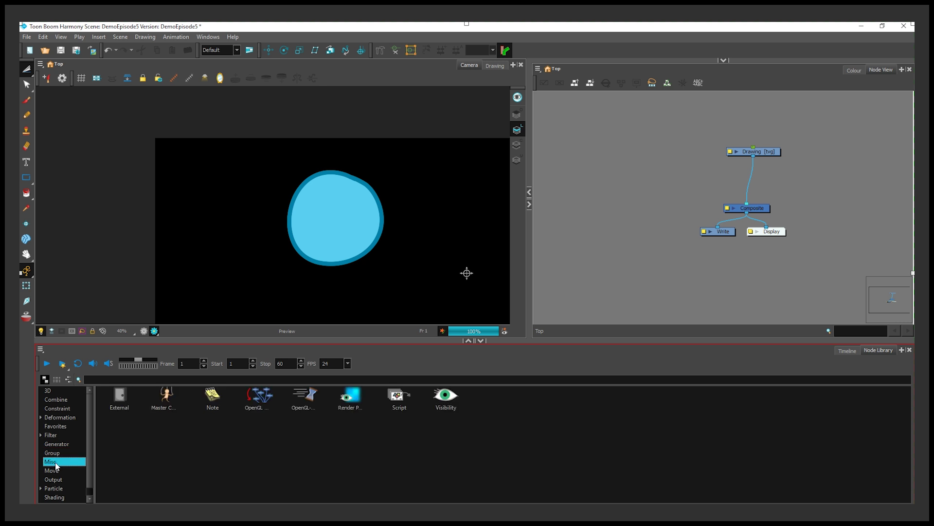
pyautogui.click(53, 436)
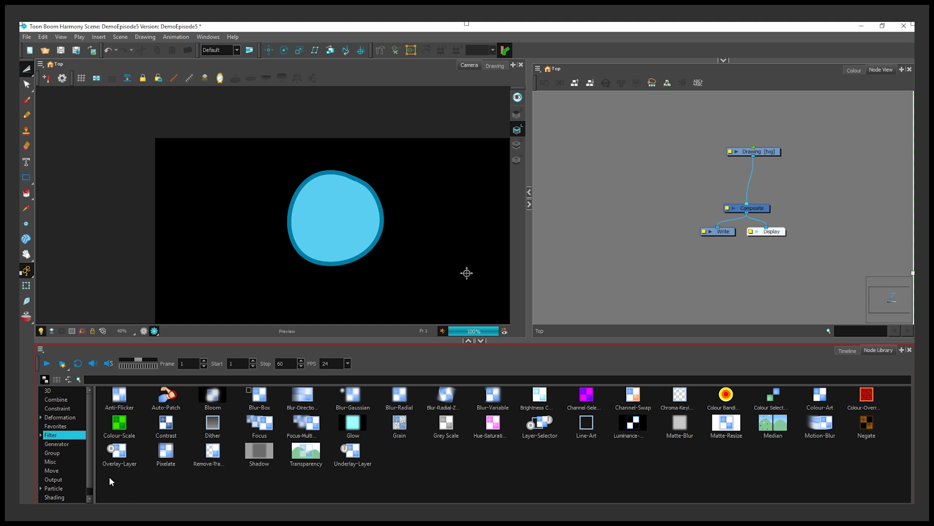
pyautogui.scroll(-1, 61, 492)
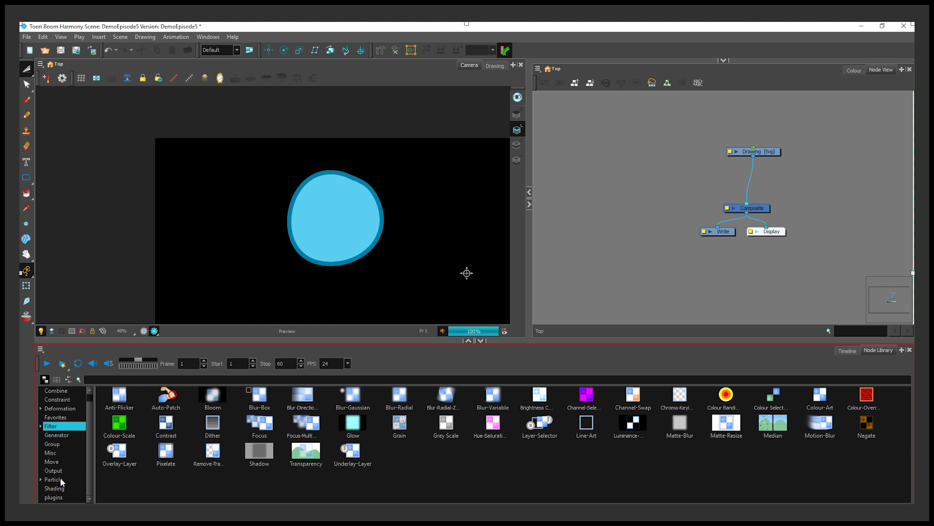
pyautogui.click(61, 480)
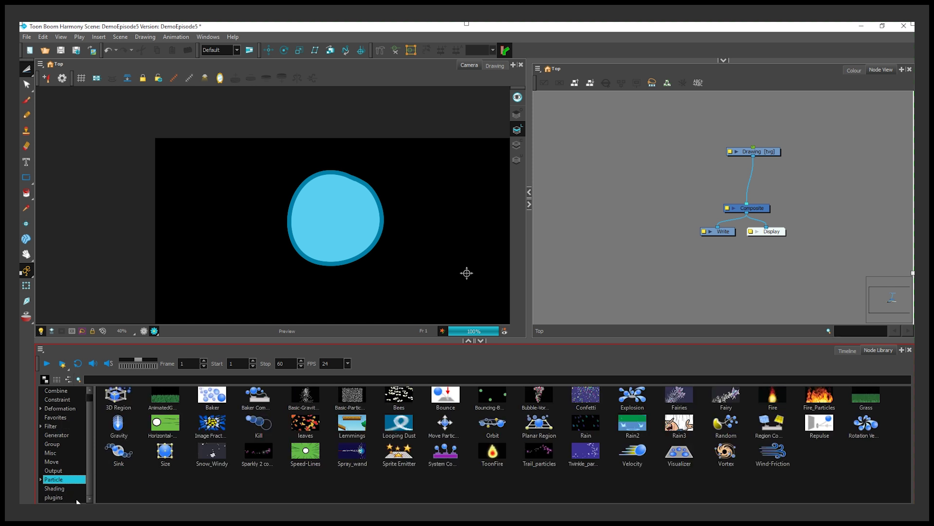
pyautogui.click(68, 488)
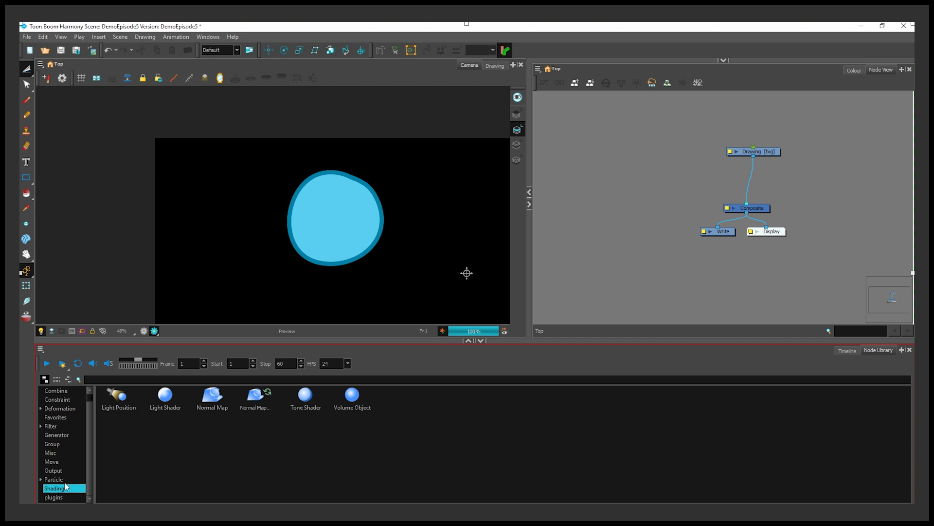
pyautogui.click(51, 427)
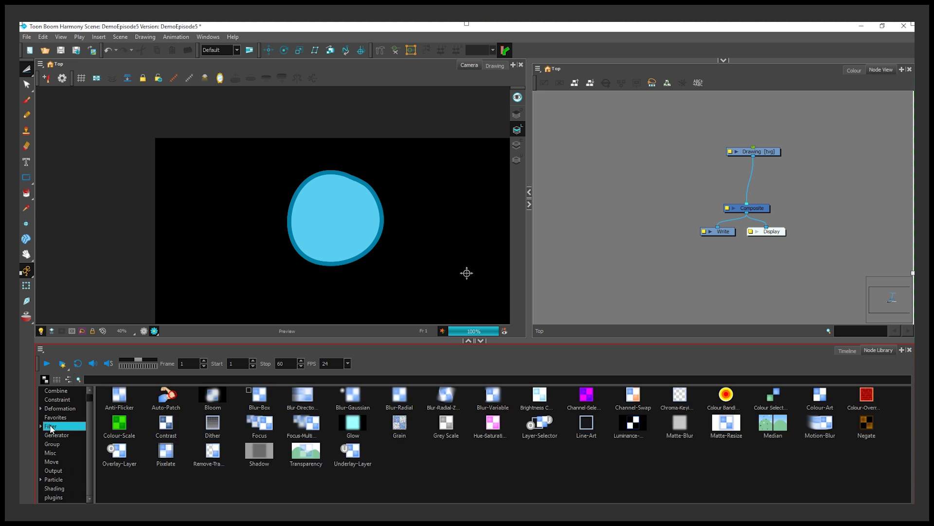
pyautogui.scroll(1, 75, 422)
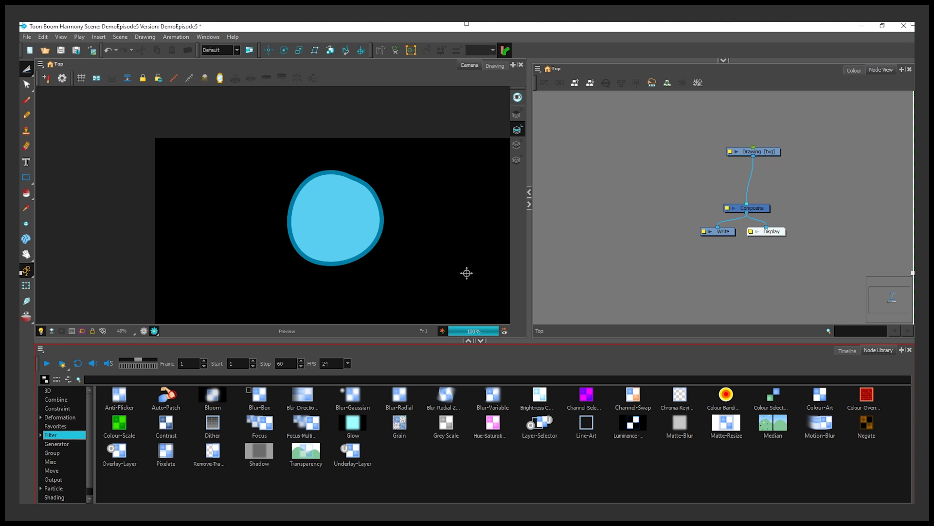
# Search the Node Library for "glo" and place a Glow node beside the connection between Drawing and Composite
pyautogui.click(331, 379)
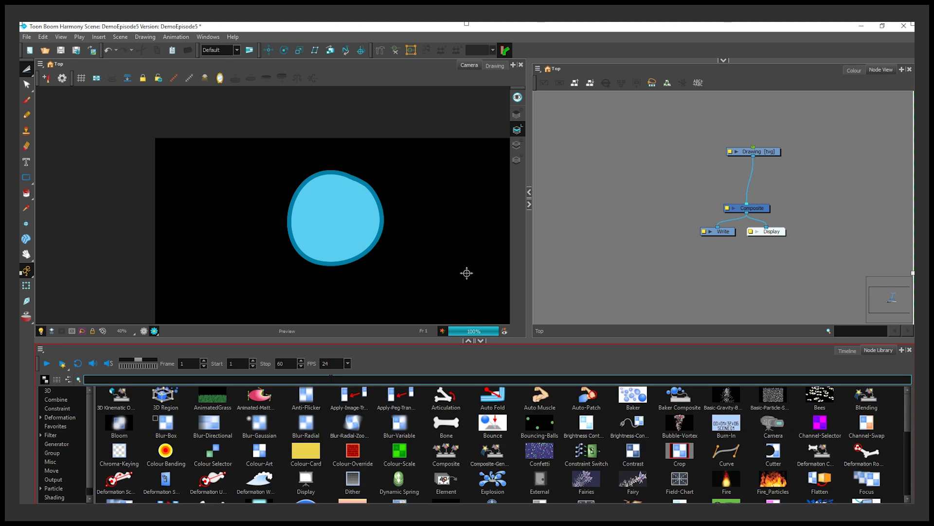
pyautogui.write('glo')
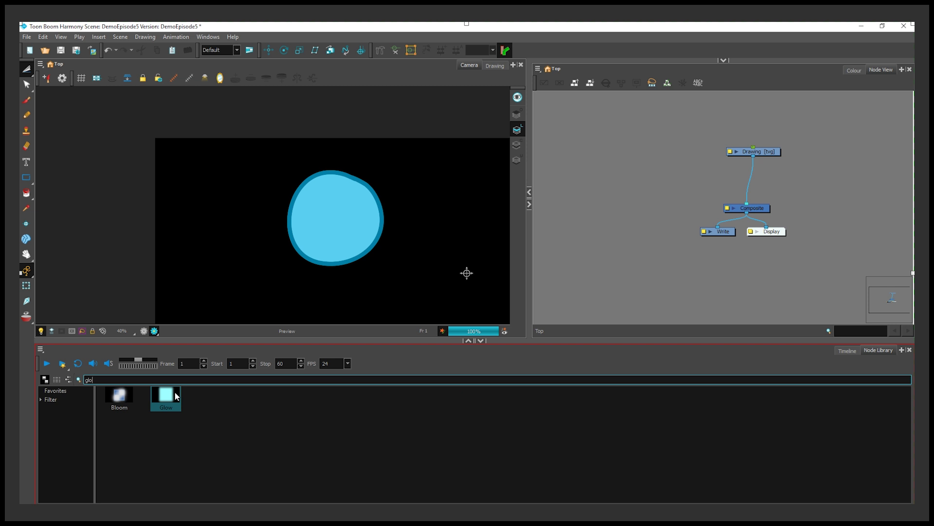
pyautogui.moveTo(176, 395); pyautogui.dragTo(864, 250)
pyautogui.moveTo(794, 177); pyautogui.dragTo(793, 176)
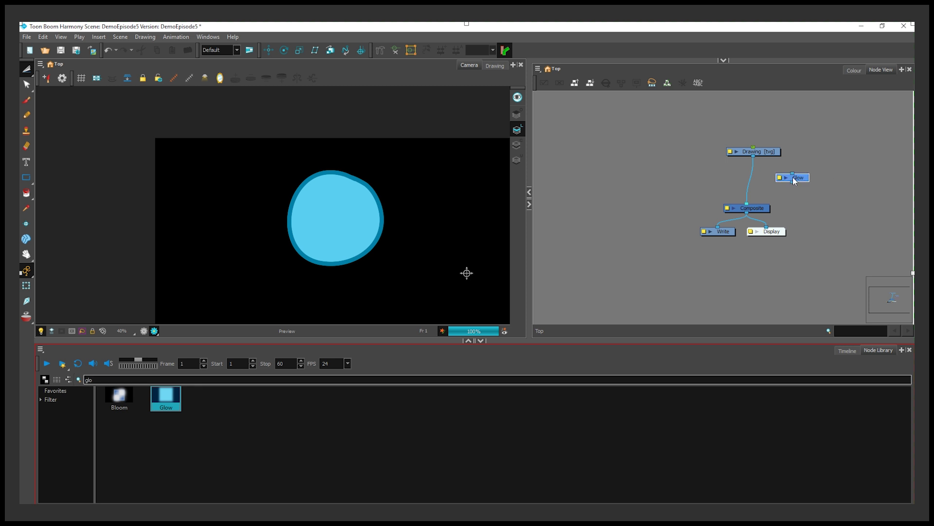
# Connect the Glow node between Drawing and Composite, and set its glow colour to a saturated dark blue
pyautogui.moveTo(714, 153)
pyautogui.mouseDown()
pyautogui.moveTo(767, 162)
pyautogui.moveTo(769, 178)
pyautogui.moveTo(725, 221)
pyautogui.mouseUp()
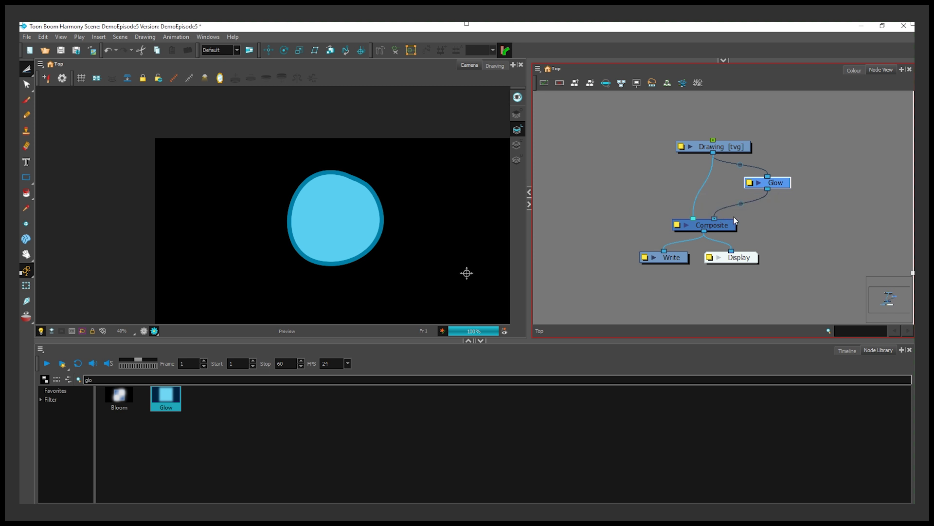
pyautogui.click(750, 183)
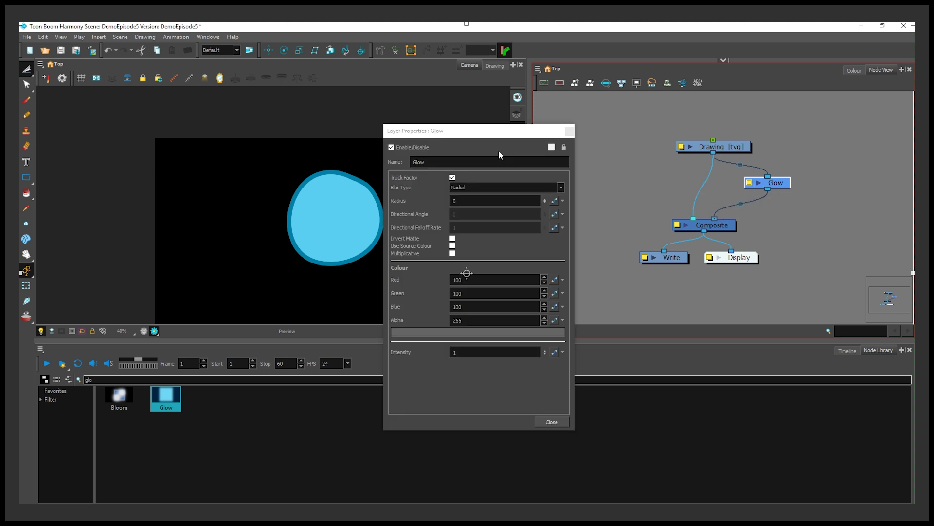
pyautogui.moveTo(496, 135); pyautogui.dragTo(593, 133)
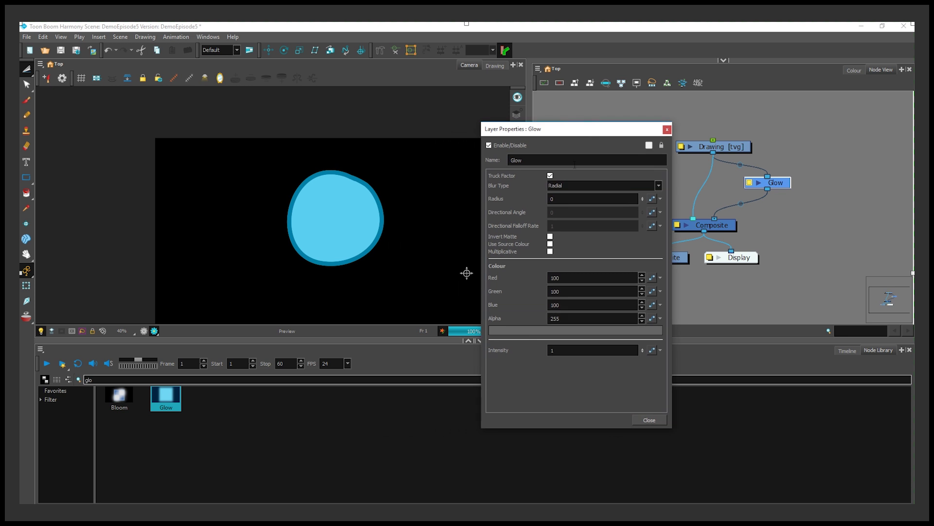
pyautogui.click(582, 330)
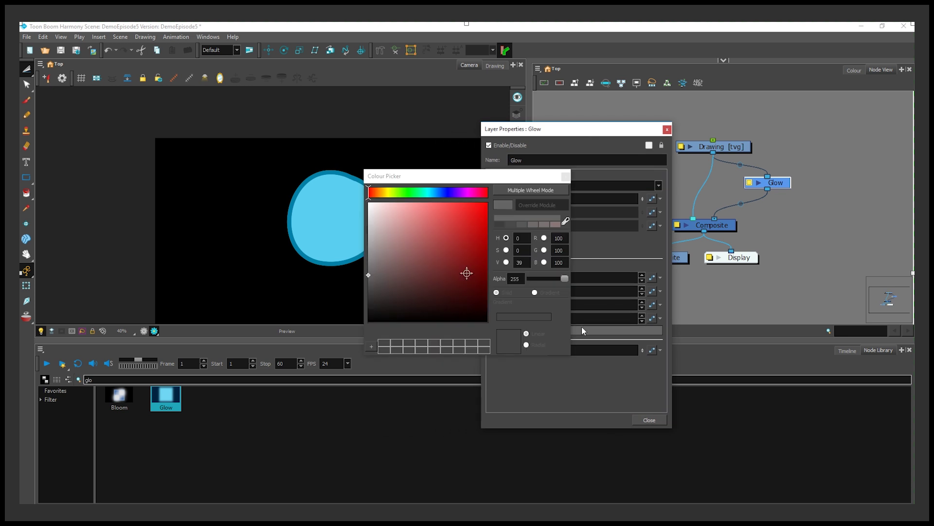
pyautogui.click(451, 194)
pyautogui.click(479, 258)
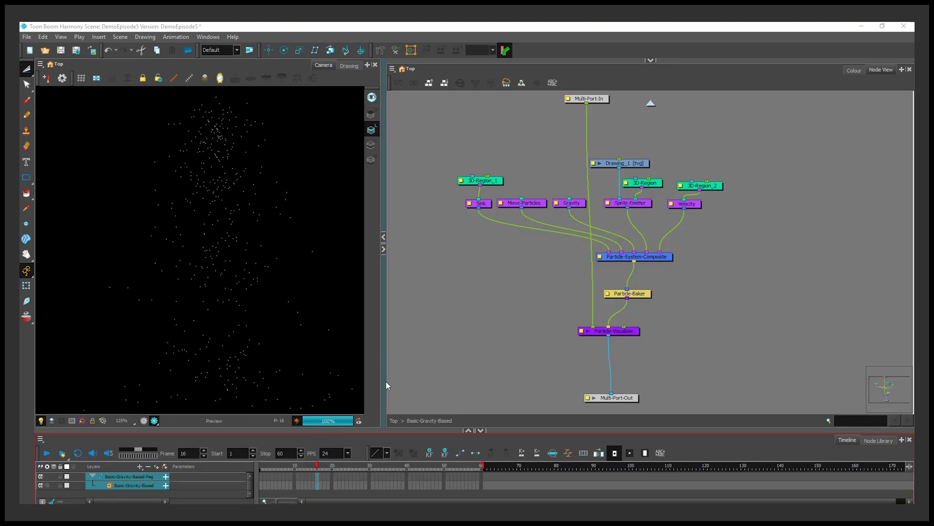
# Scrub through the animation of the Basic-Gravity-Based particle scene
pyautogui.click(334, 453)
pyautogui.moveTo(330, 467); pyautogui.dragTo(367, 467)
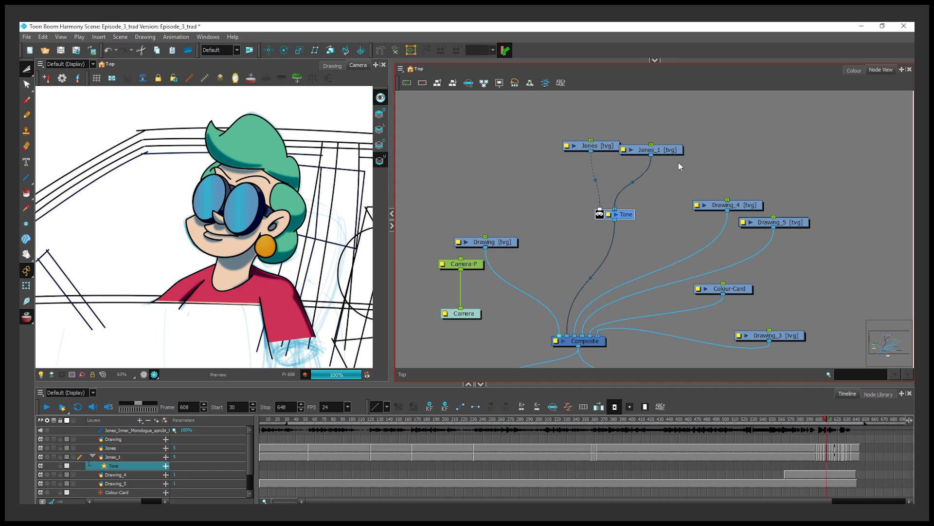
# Scrub through the Episode_3_trad frames to review the tone shading on the green-haired character
pyautogui.click(843, 424)
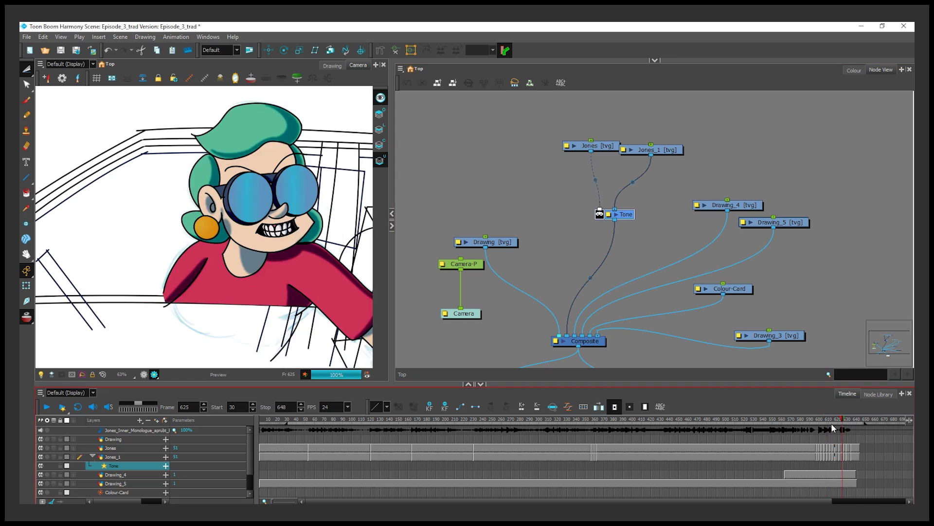
pyautogui.scroll(-3, 217, 208)
pyautogui.scroll(2, 218, 208)
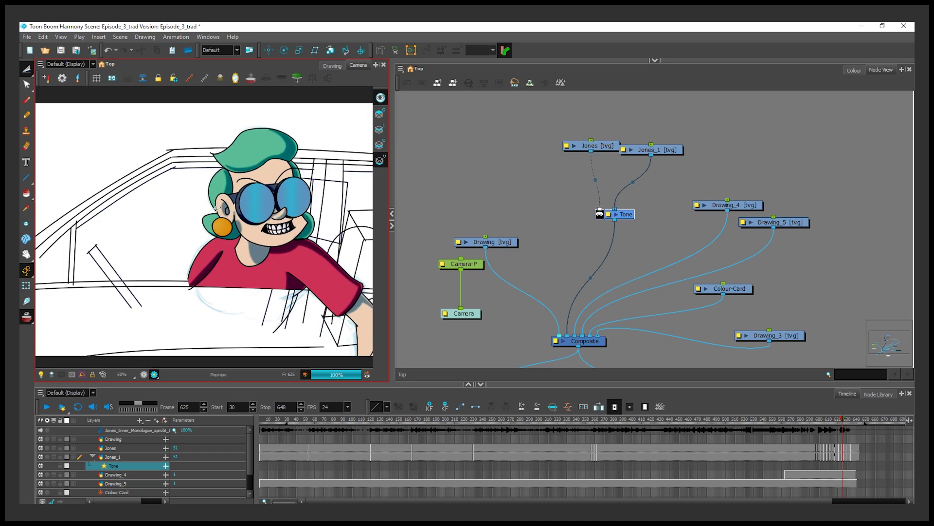
pyautogui.moveTo(775, 420); pyautogui.dragTo(856, 418)
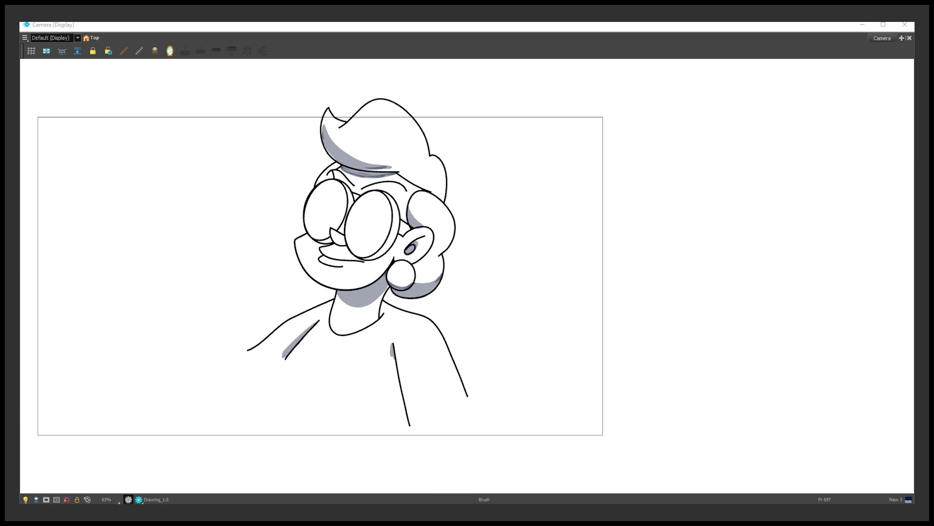
# Brush a shadow stroke beside the nose in the character's line drawing
pyautogui.scroll(6, 319, 234)
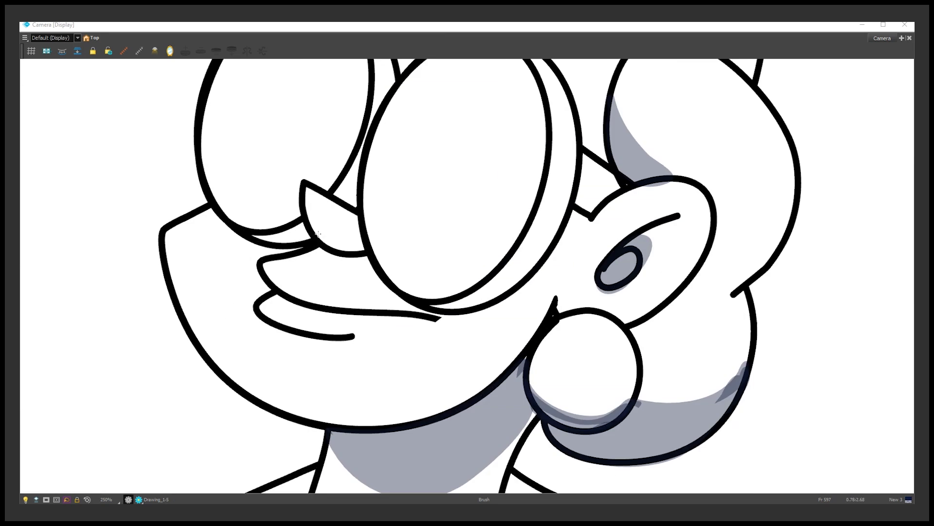
pyautogui.moveTo(317, 233)
pyautogui.mouseDown()
pyautogui.moveTo(357, 251)
pyautogui.moveTo(307, 199)
pyautogui.moveTo(341, 226)
pyautogui.moveTo(323, 237)
pyautogui.moveTo(360, 263)
pyautogui.moveTo(318, 251)
pyautogui.moveTo(323, 268)
pyautogui.moveTo(347, 262)
pyautogui.moveTo(326, 255)
pyautogui.mouseUp()
pyautogui.scroll(-1, 341, 226)
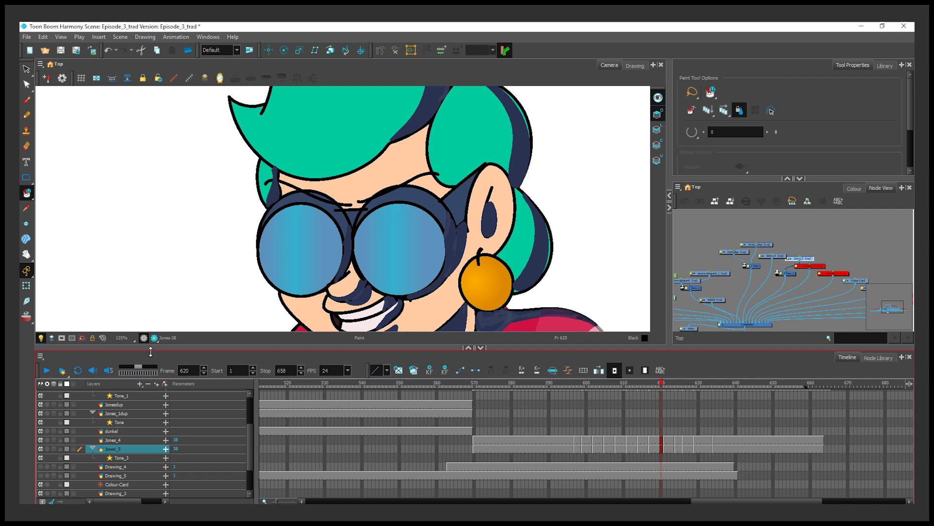
# Toggle Colour Art Enabled in the drawing properties of the Jones_5 layer
pyautogui.doubleClick(88, 448)
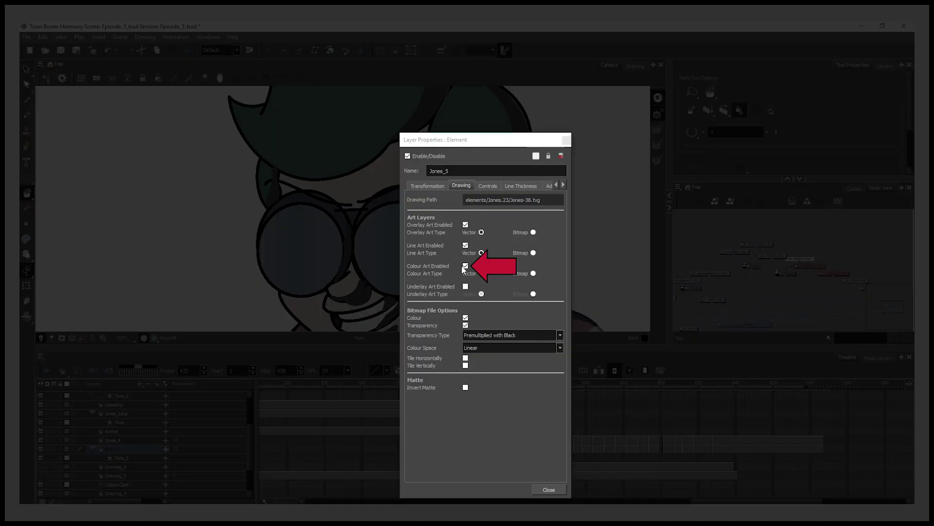
pyautogui.click(466, 266)
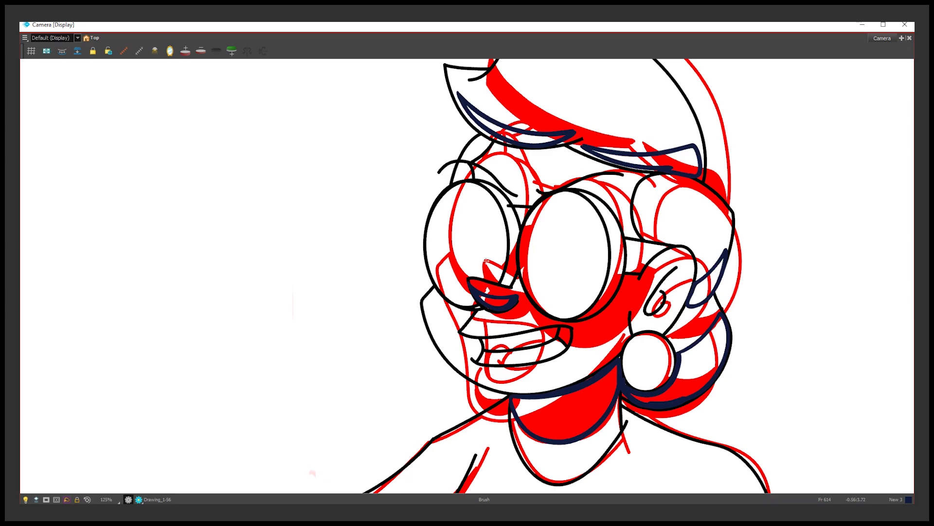
# Brush dark blue shadow shapes between the two lenses and along the rim of the glasses
pyautogui.moveTo(623, 244); pyautogui.dragTo(586, 316)
pyautogui.moveTo(513, 269)
pyautogui.mouseDown()
pyautogui.moveTo(516, 235)
pyautogui.moveTo(505, 285)
pyautogui.mouseUp()
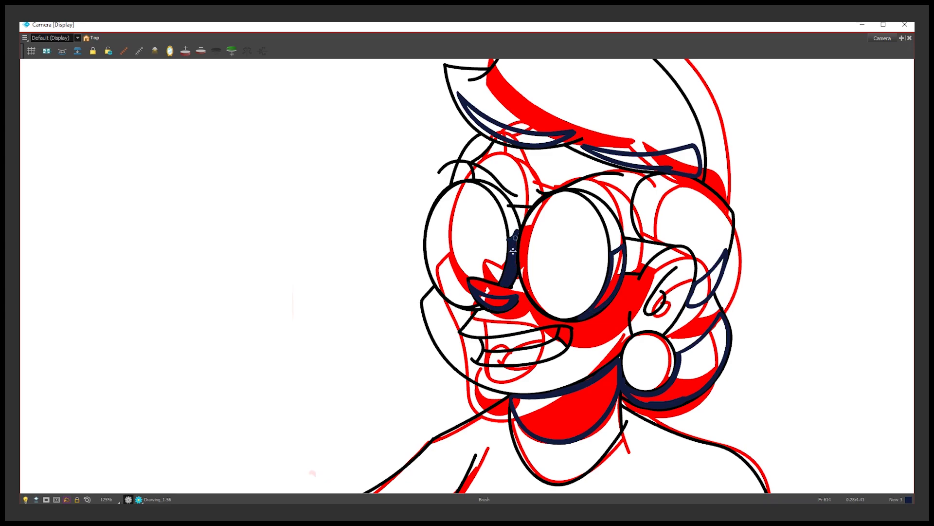
pyautogui.scroll(2, 516, 254)
pyautogui.moveTo(579, 257); pyautogui.dragTo(555, 331)
pyautogui.scroll(-3, 569, 341)
pyautogui.scroll(-2, 569, 359)
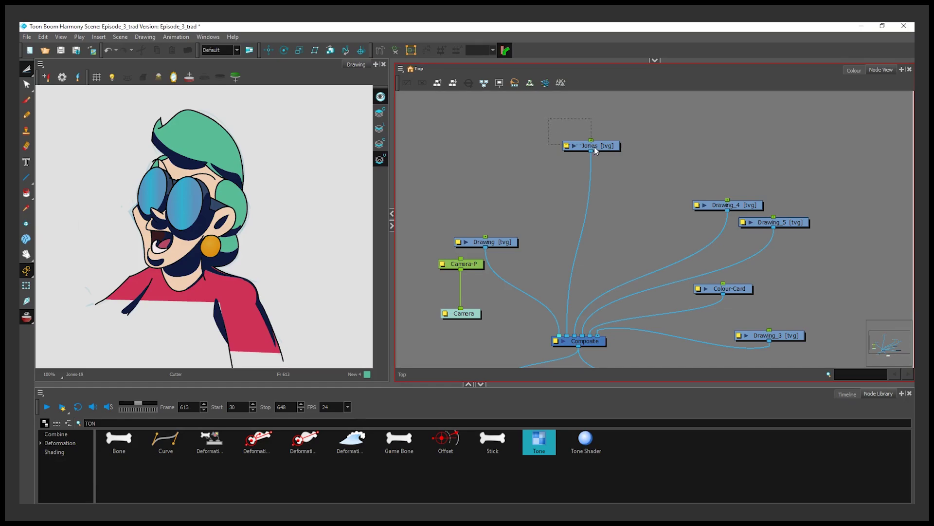
# Duplicate the Jones drawing node and place the copy directly beside the original
pyautogui.click(598, 146)
pyautogui.rightClick(602, 146)
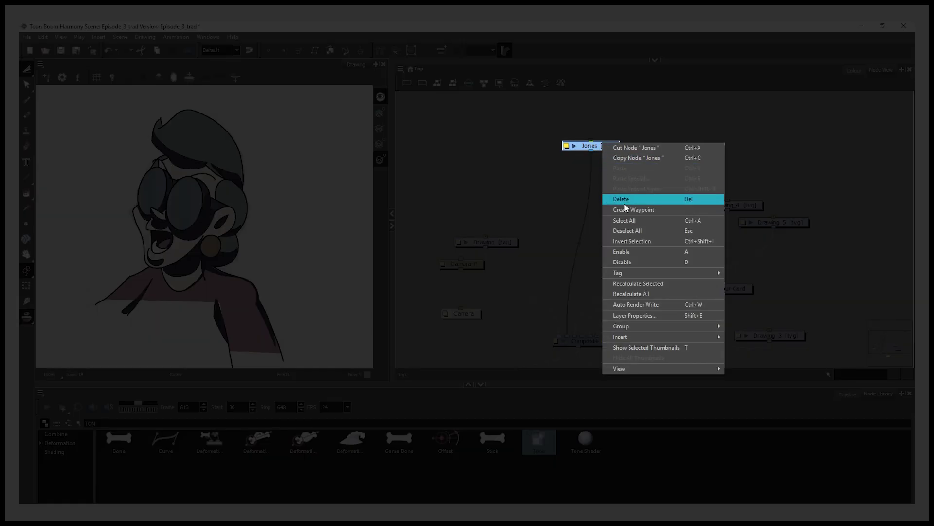
pyautogui.hotkey('ctrl', 'c')
pyautogui.hotkey('ctrl', 'v')
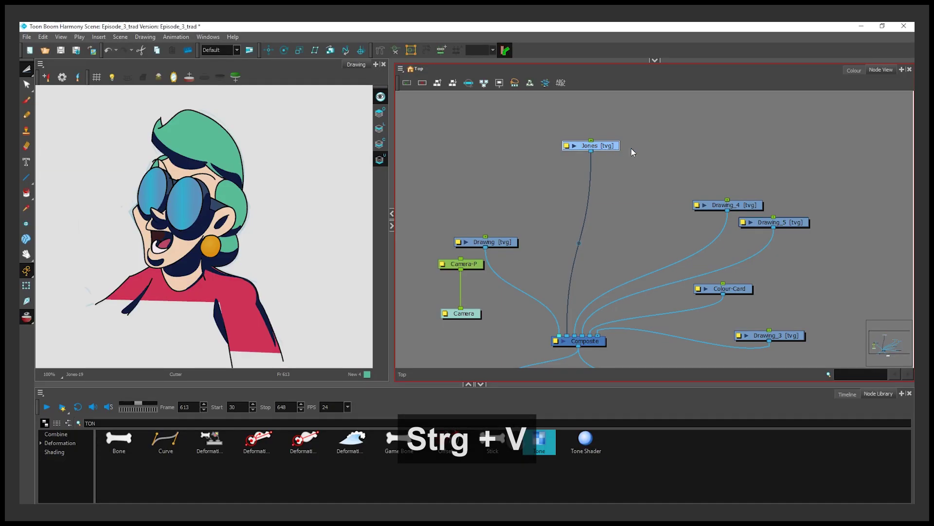
pyautogui.click(668, 154)
pyautogui.hotkey('ctrl', 'v')
pyautogui.moveTo(698, 160); pyautogui.dragTo(663, 153)
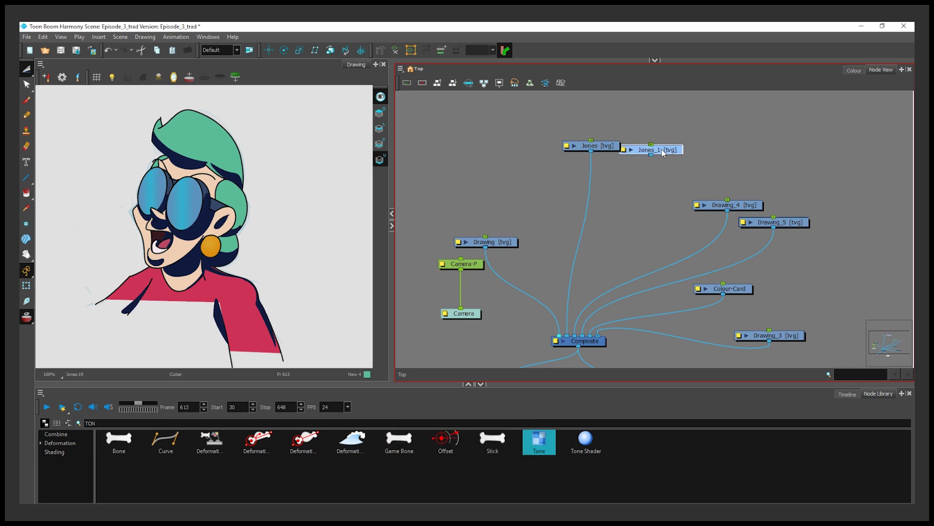
# Disable Line Art and Colour Art and enable Underlay Art for the Jones layer, and open the Jones_1 layer's properties
pyautogui.doubleClick(595, 146)
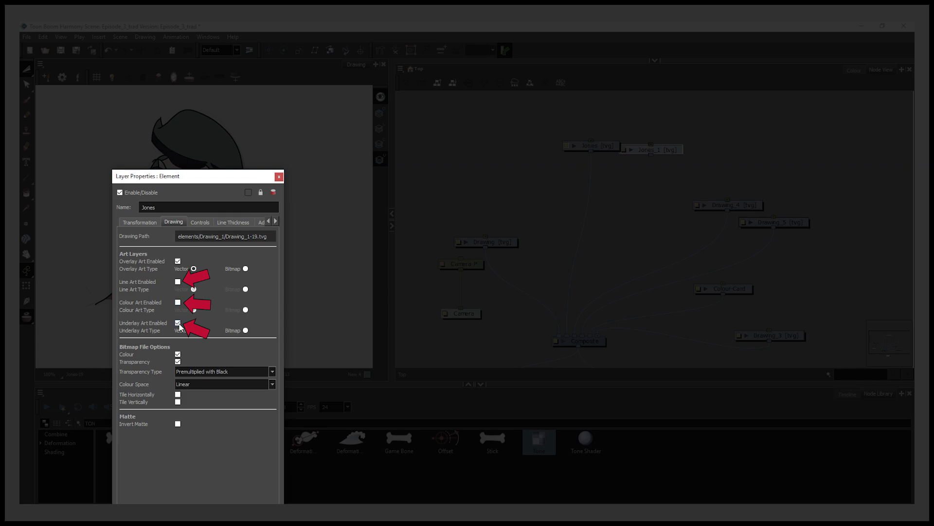
pyautogui.click(279, 176)
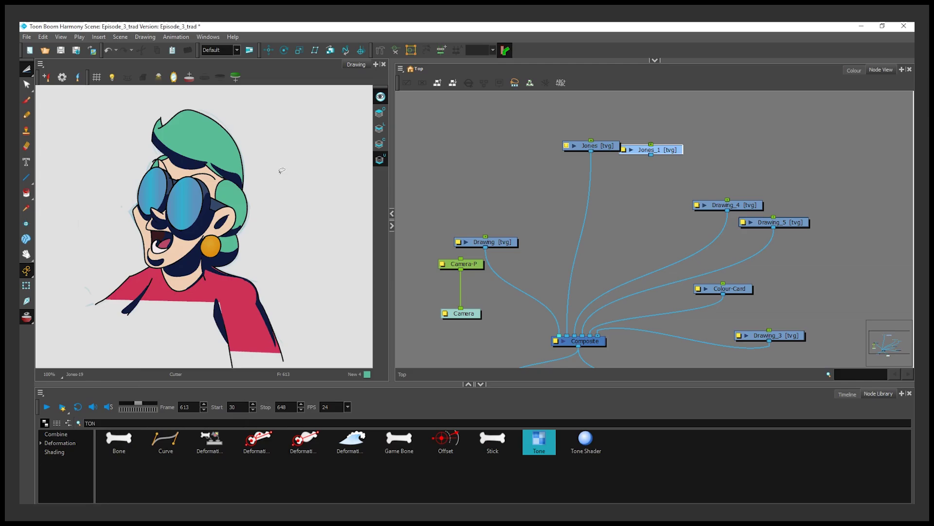
pyautogui.doubleClick(627, 152)
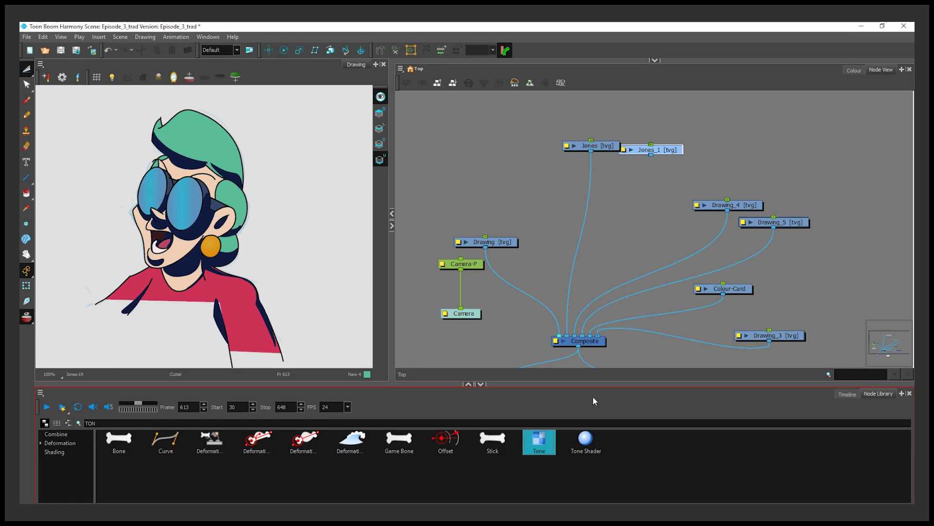
# Add a Tone node with Jones as its matte and Jones_1 as its image, and connect its output to Composite
pyautogui.moveTo(593, 396); pyautogui.dragTo(632, 213)
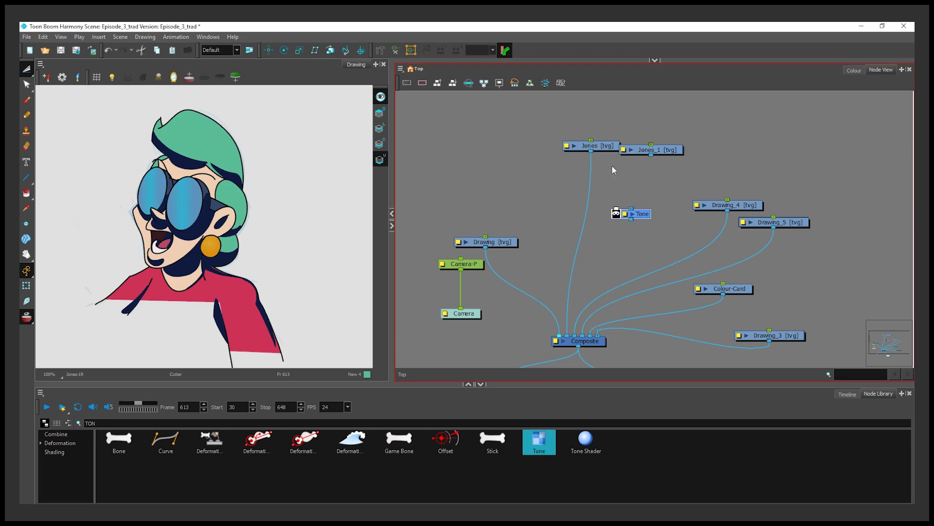
pyautogui.moveTo(592, 152); pyautogui.dragTo(617, 208)
pyautogui.moveTo(652, 155); pyautogui.dragTo(631, 209)
pyautogui.moveTo(567, 334)
pyautogui.mouseDown()
pyautogui.moveTo(601, 209)
pyautogui.moveTo(618, 210)
pyautogui.moveTo(631, 220)
pyautogui.moveTo(565, 335)
pyautogui.mouseUp()
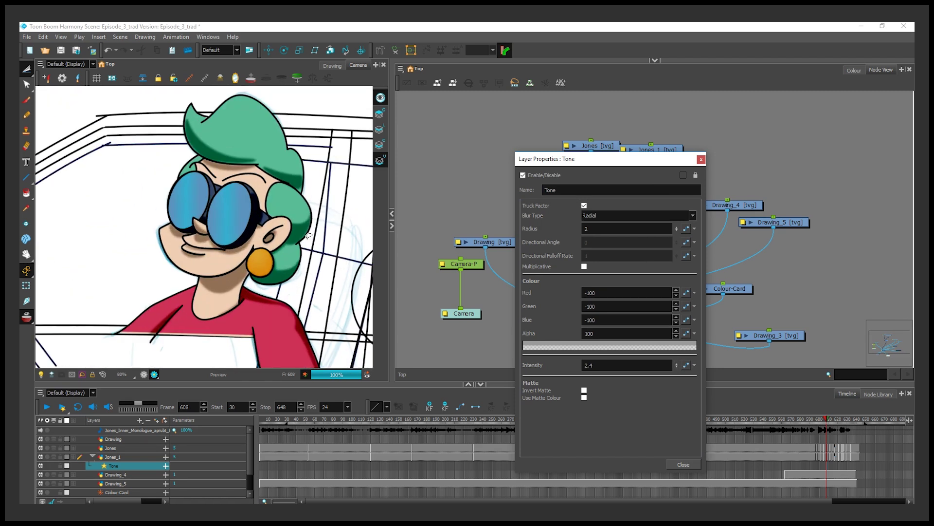
# Set the Tone colour to a blue with Red -148, Green -89 and Blue -48, and close its properties
pyautogui.click(618, 344)
pyautogui.click(436, 215)
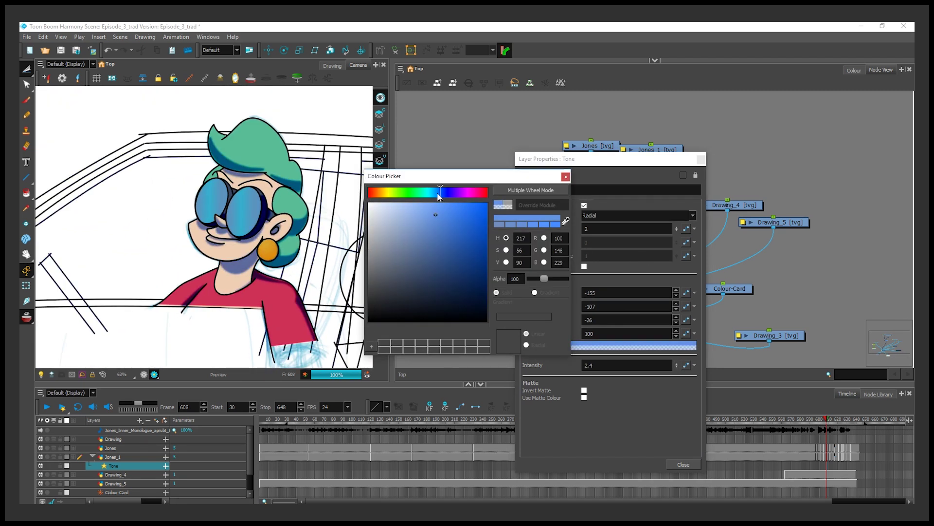
pyautogui.click(566, 183)
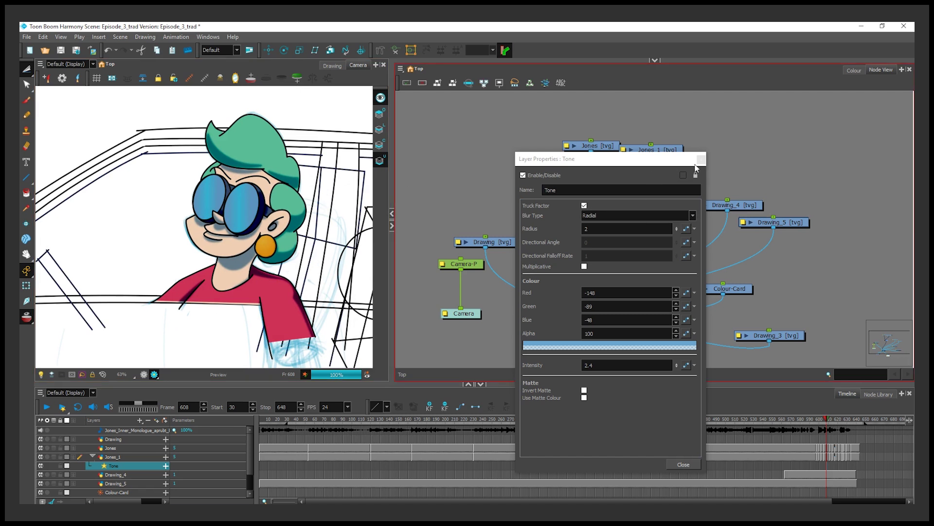
pyautogui.click(701, 159)
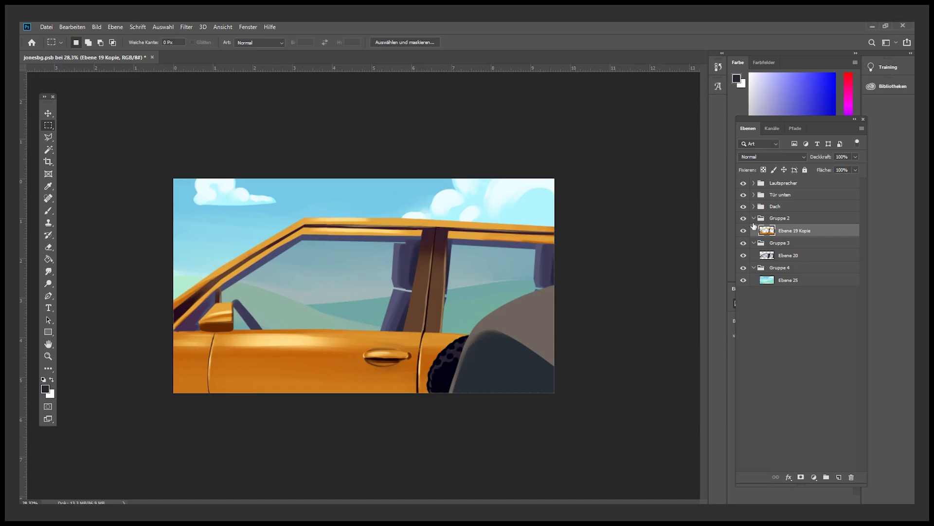
# Switch to Photoshop and rename the layer group Gruppe 2 in jonesbg.psb as Auto-Seite
pyautogui.click(789, 220)
pyautogui.doubleClick(791, 219)
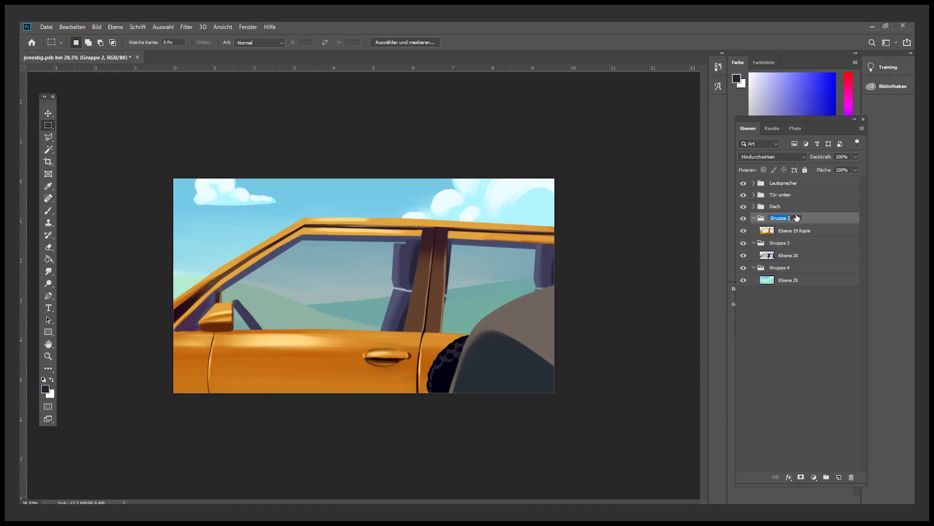
pyautogui.write('Auto')
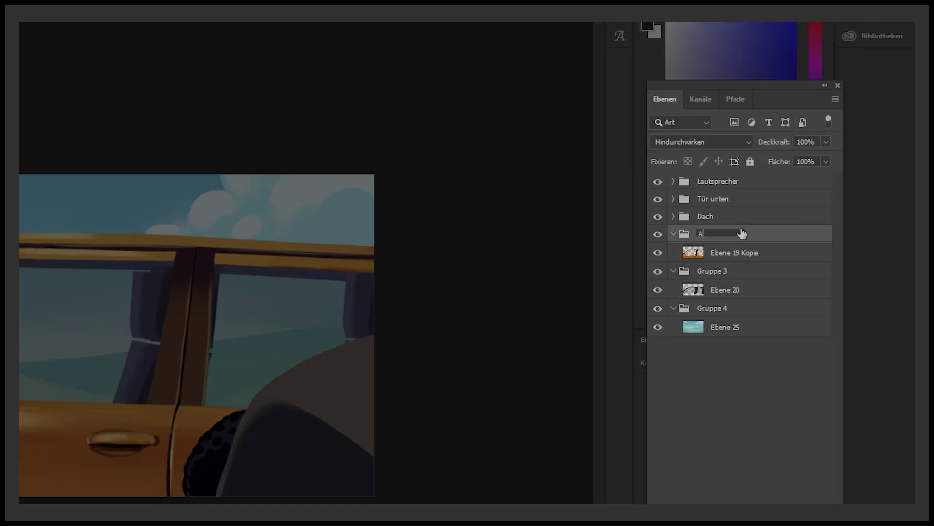
pyautogui.write('-Seite')
pyautogui.press('Return')
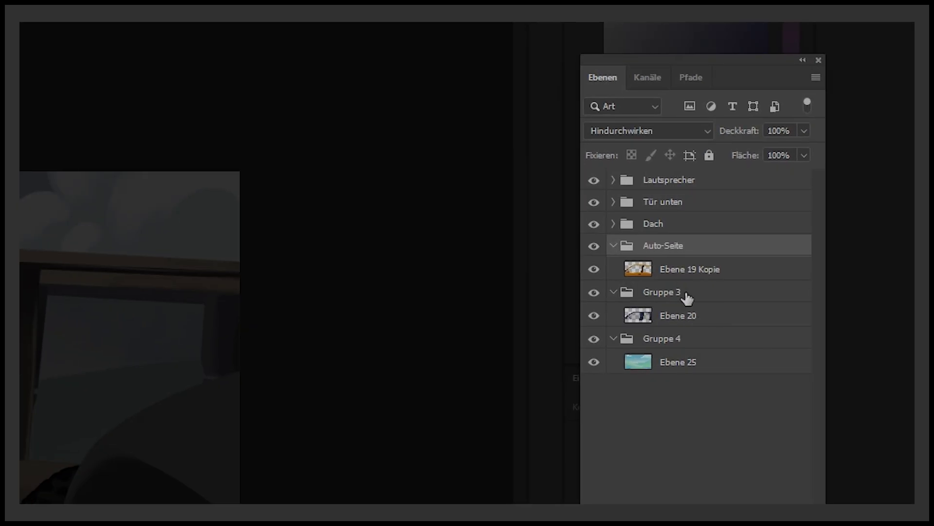
# Rename the layer group Gruppe 3 as Auto-innen
pyautogui.click(688, 299)
pyautogui.doubleClick(690, 296)
pyautogui.click(763, 138)
pyautogui.doubleClick(664, 292)
pyautogui.write('Auto-innen')
pyautogui.press('Return')
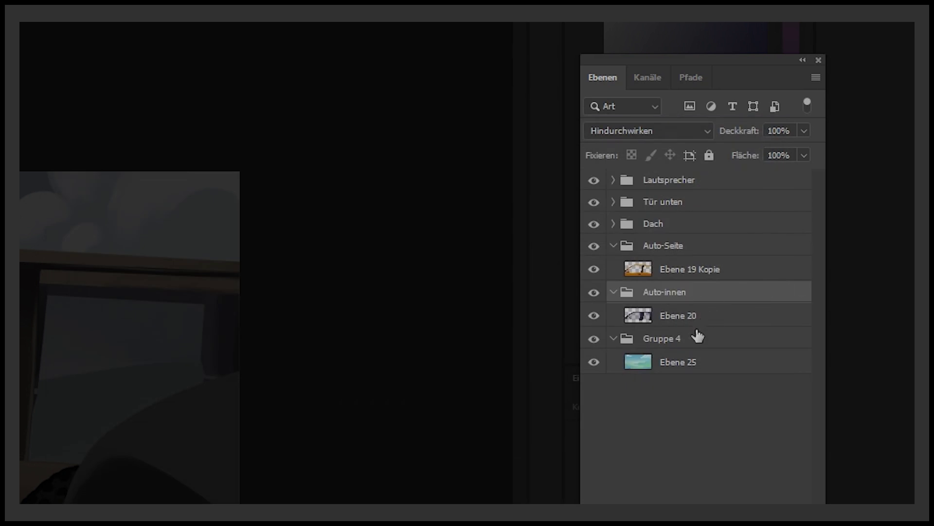
# Rename the layer group Gruppe 4 as Hintergrund
pyautogui.click(668, 342)
pyautogui.doubleClick(666, 339)
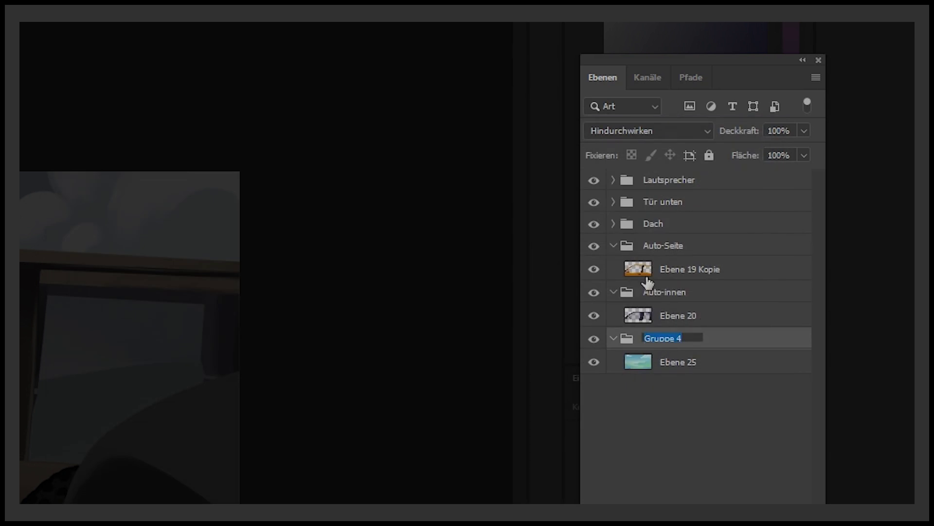
pyautogui.write('H')
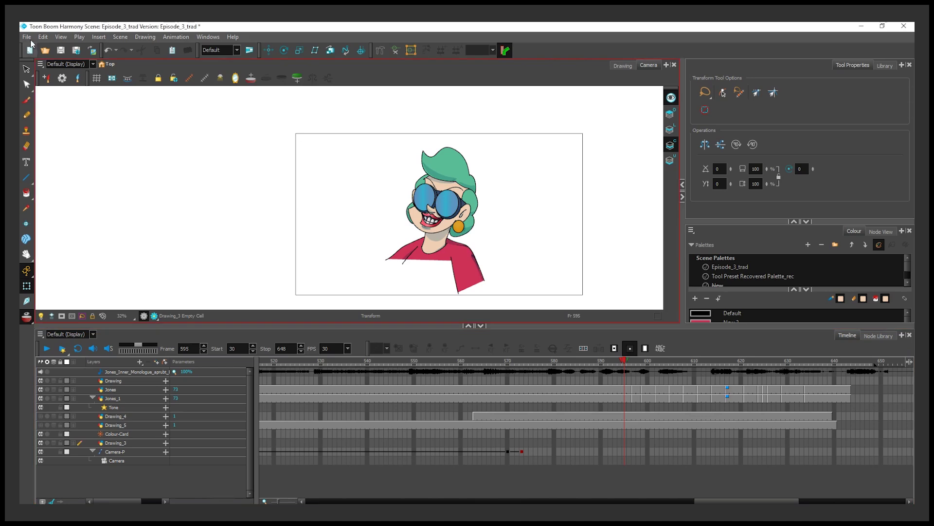
# Switch to Harmony and import jonesbg.psb as original bitmaps, fitted, creating individual layers with Straight transparency
pyautogui.click(26, 36)
pyautogui.moveTo(83, 163)
pyautogui.click(146, 173)
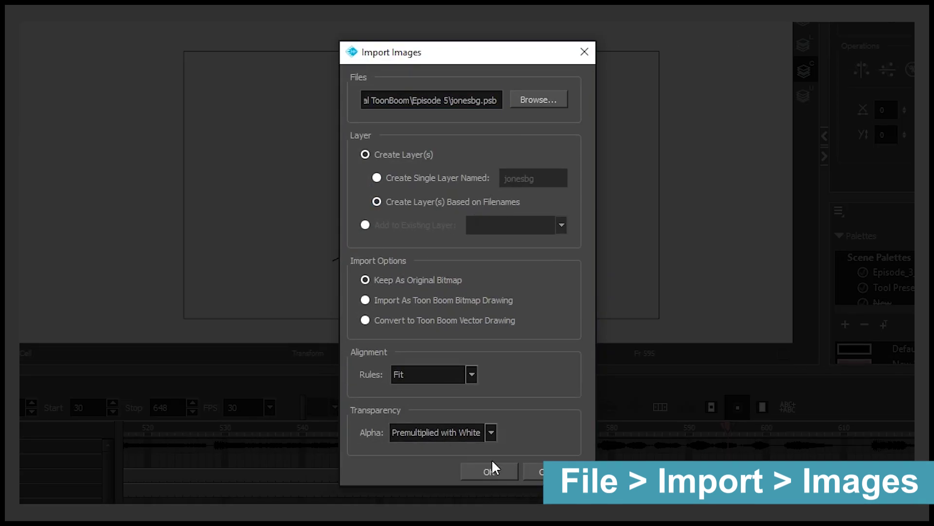
pyautogui.click(491, 470)
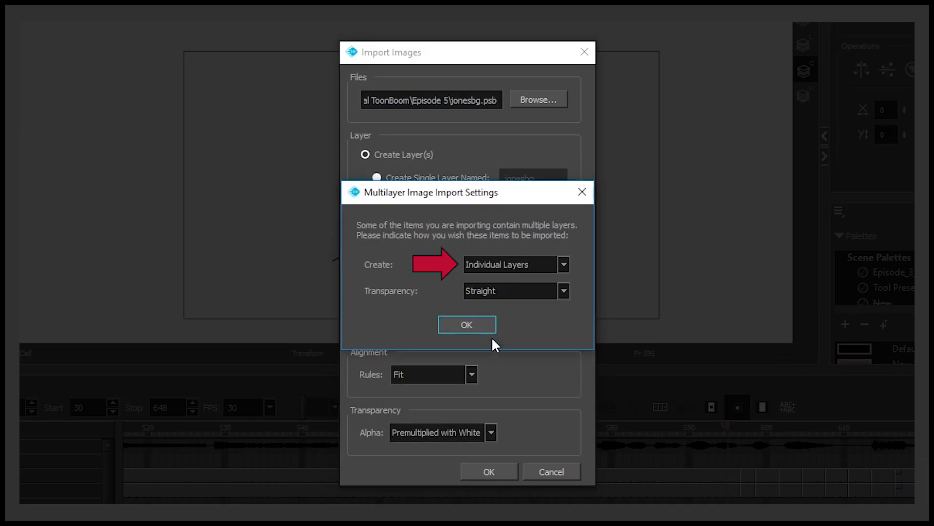
pyautogui.click(458, 325)
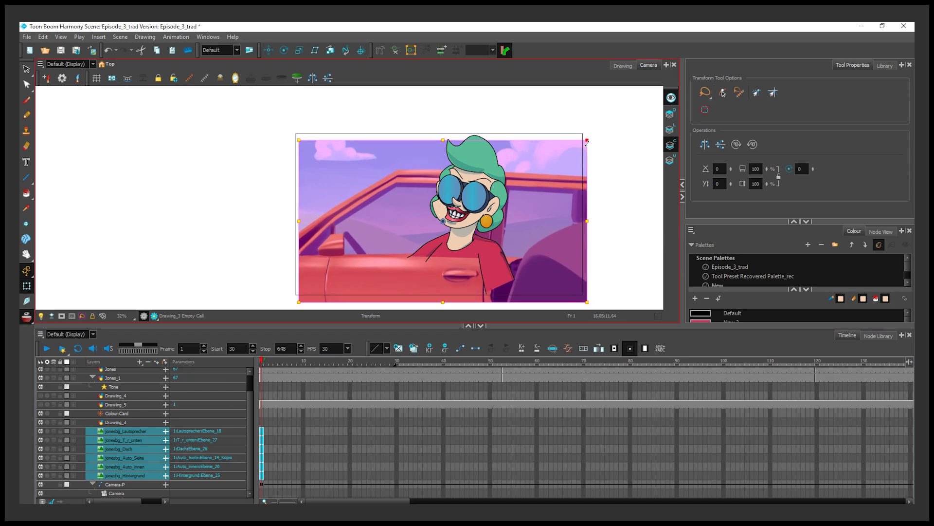
# Try to scale the selected jonesbg background layers down slightly around the character, and undo the recent changes
pyautogui.moveTo(587, 141); pyautogui.dragTo(580, 145)
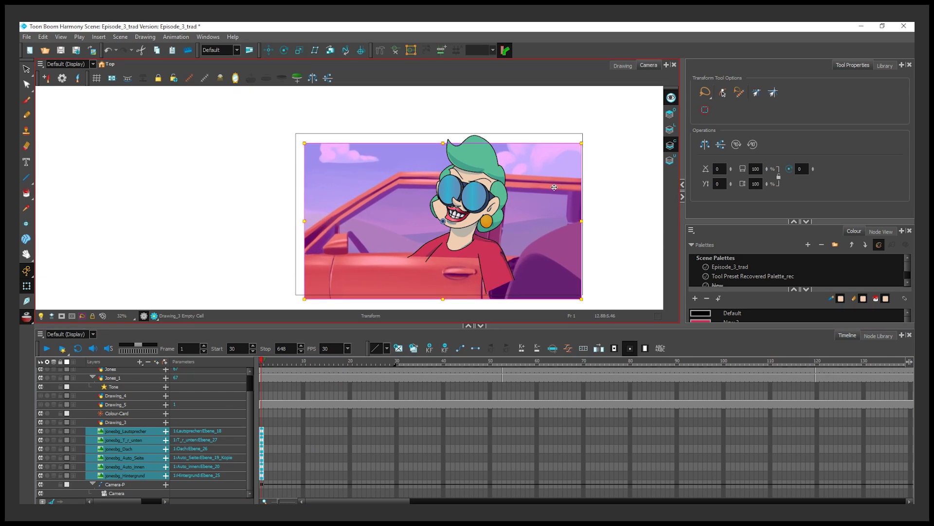
pyautogui.hotkey('ctrl', 'z')
pyautogui.hotkey('ctrl', 'z')
pyautogui.hotkey('ctrl', 'z')
pyautogui.hotkey('ctrl', 'z')
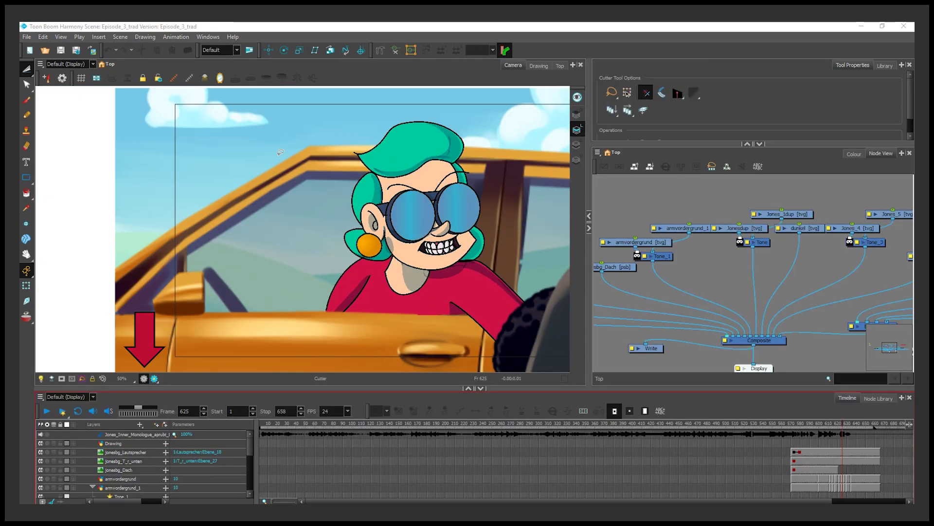
# Switch the camera view from OpenGL to render preview and examine the character's shading and outlines up close in both modes
pyautogui.scroll(4, 291, 173)
pyautogui.scroll(-4, 427, 233)
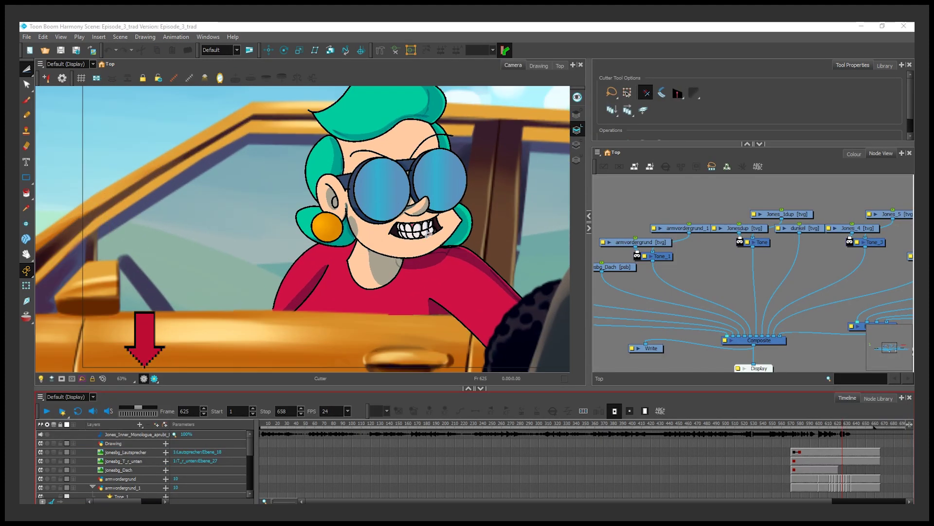
pyautogui.click(154, 378)
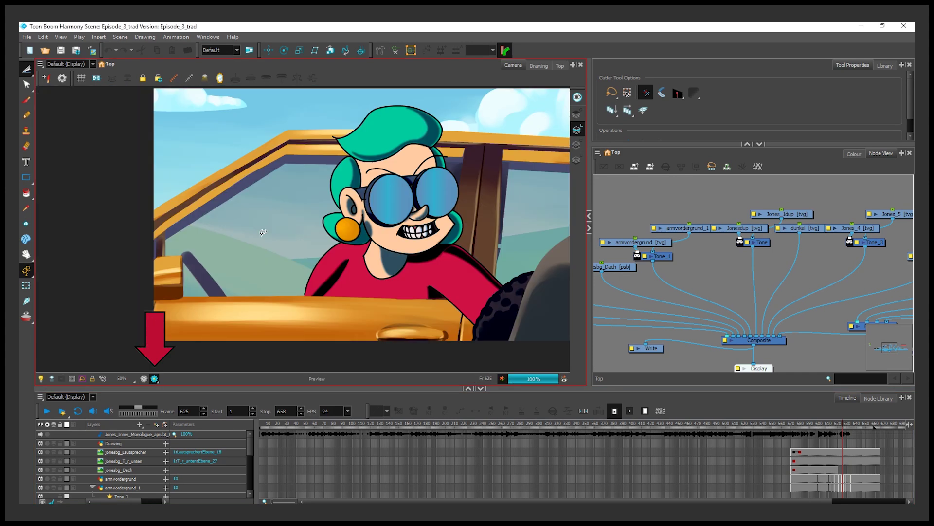
pyautogui.scroll(4, 263, 232)
pyautogui.scroll(-3, 335, 260)
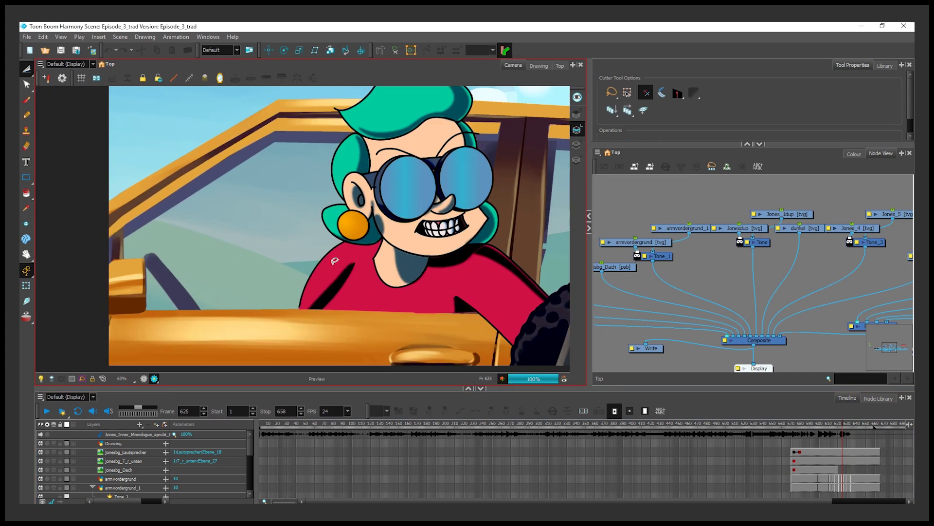
pyautogui.scroll(-1, 335, 260)
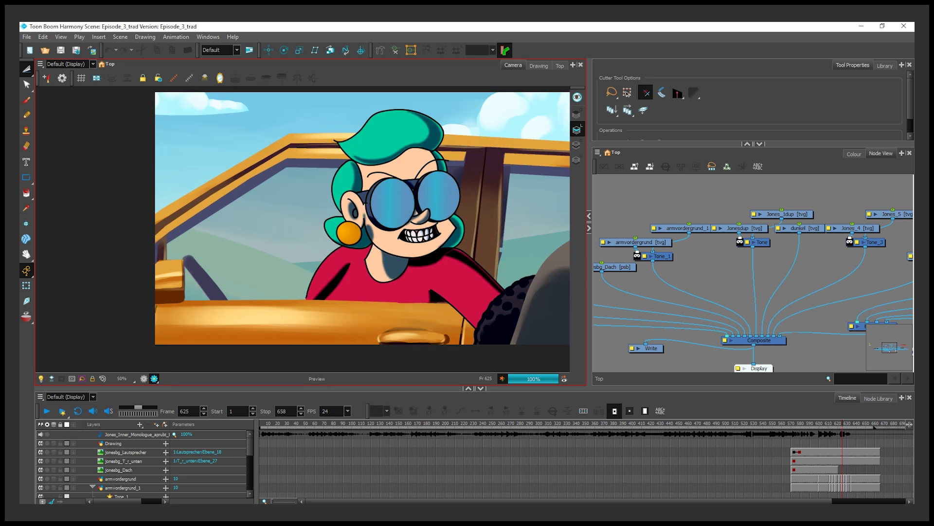
# Set the scene resolution to 1280 × 720 in Scene Settings
pyautogui.click(112, 38)
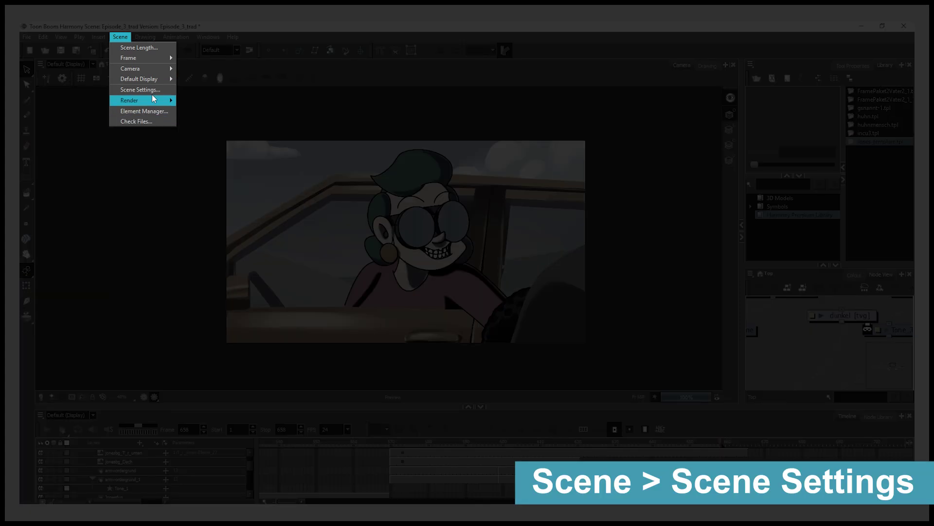
pyautogui.click(155, 90)
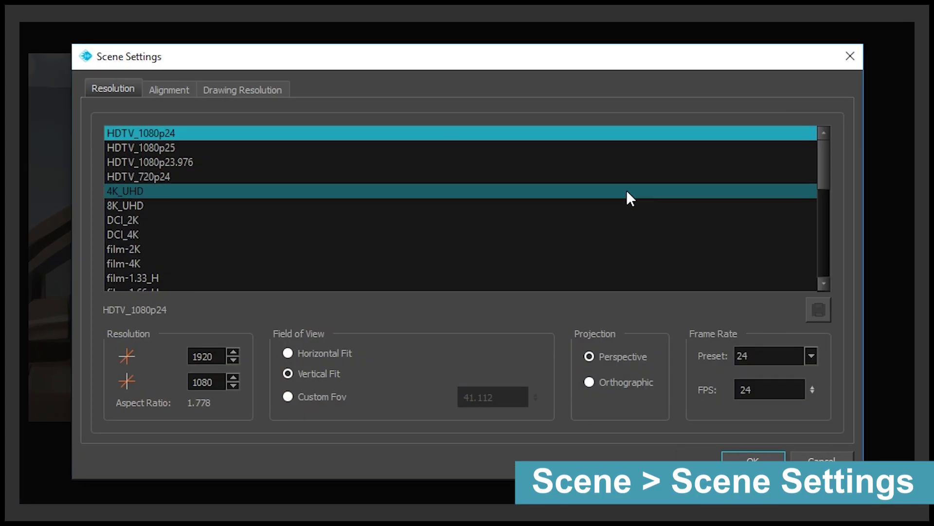
pyautogui.doubleClick(191, 360)
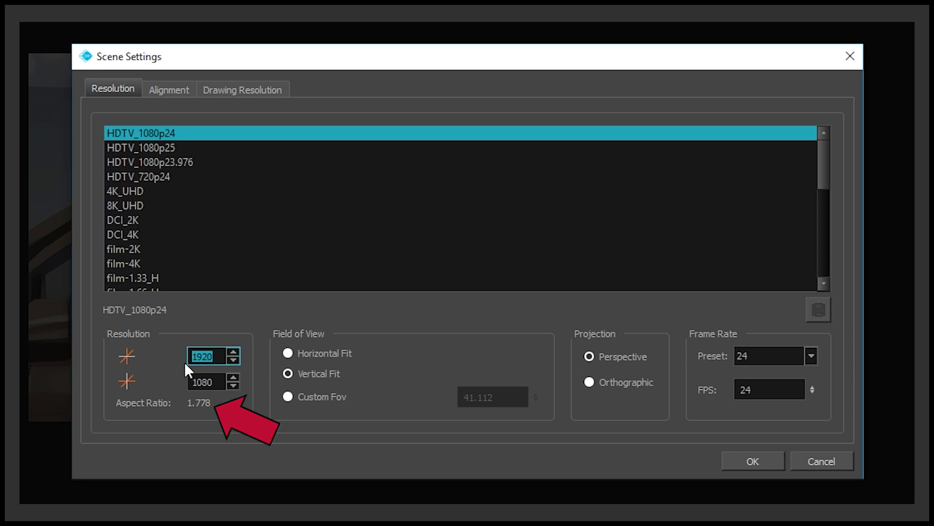
pyautogui.write('12')
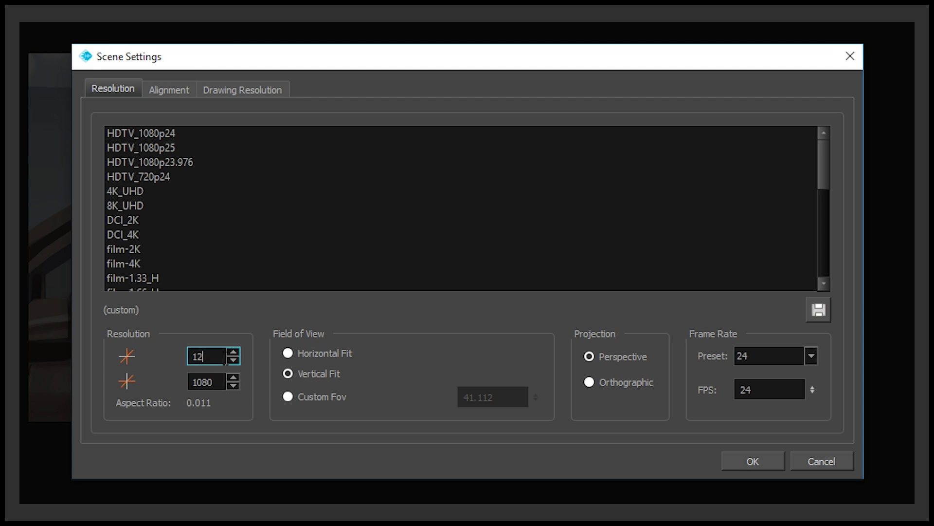
pyautogui.write('80')
pyautogui.press('Tab')
pyautogui.click(218, 382)
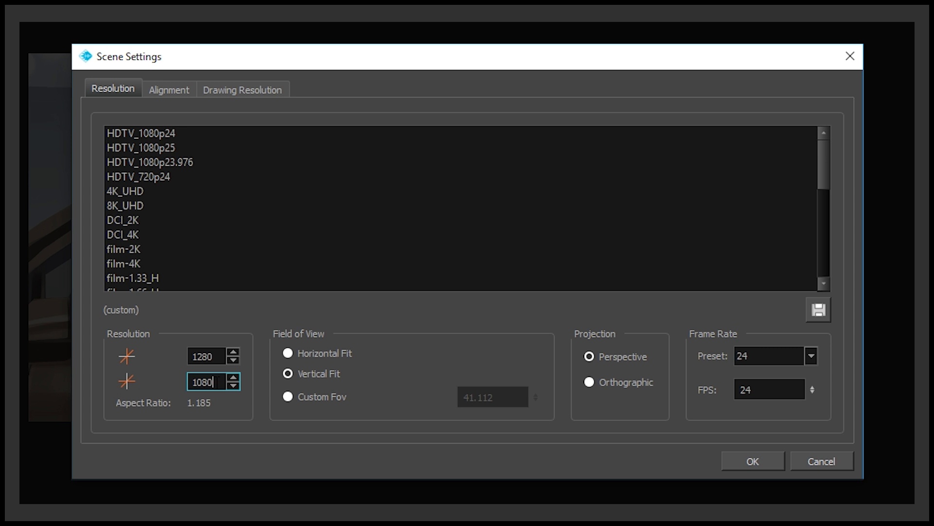
pyautogui.write('720')
pyautogui.click(753, 459)
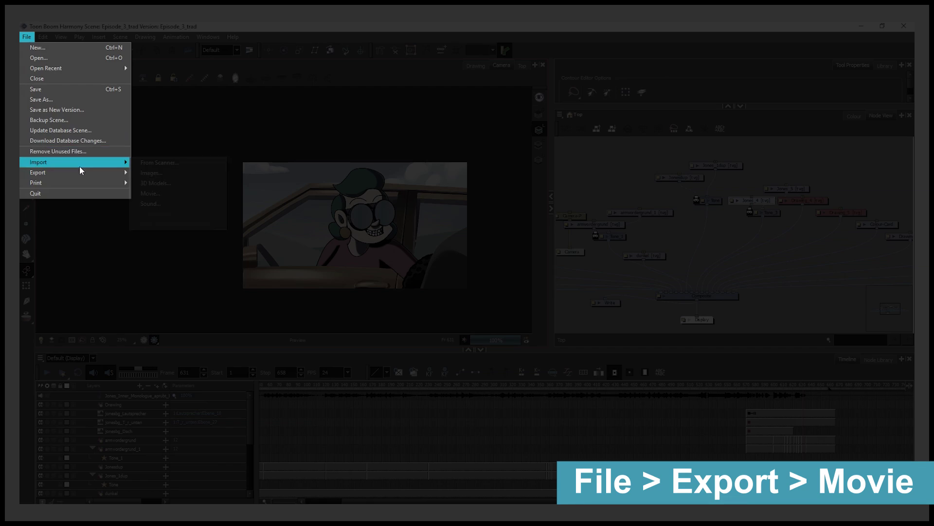
# Export all frames from the Display node as a QuickTime movie named finalrender.mov at the scene resolution
pyautogui.moveTo(80, 172)
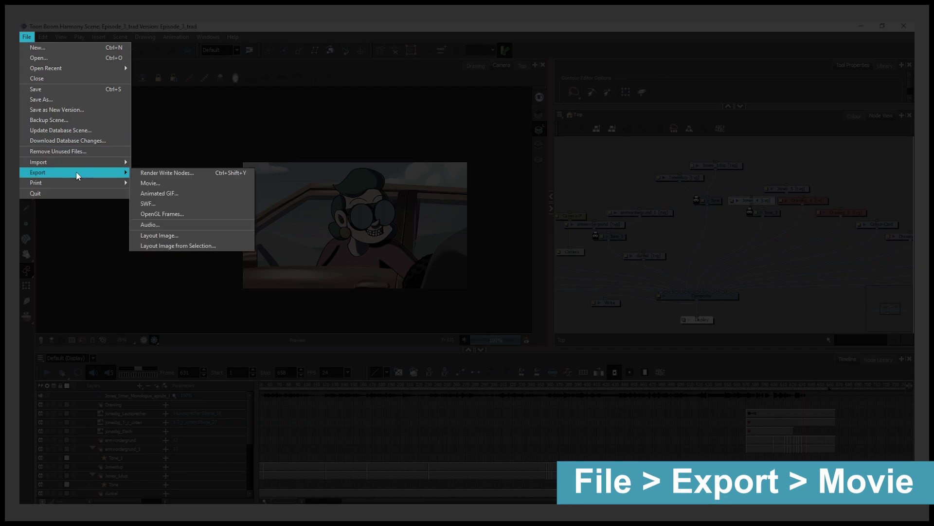
pyautogui.click(190, 185)
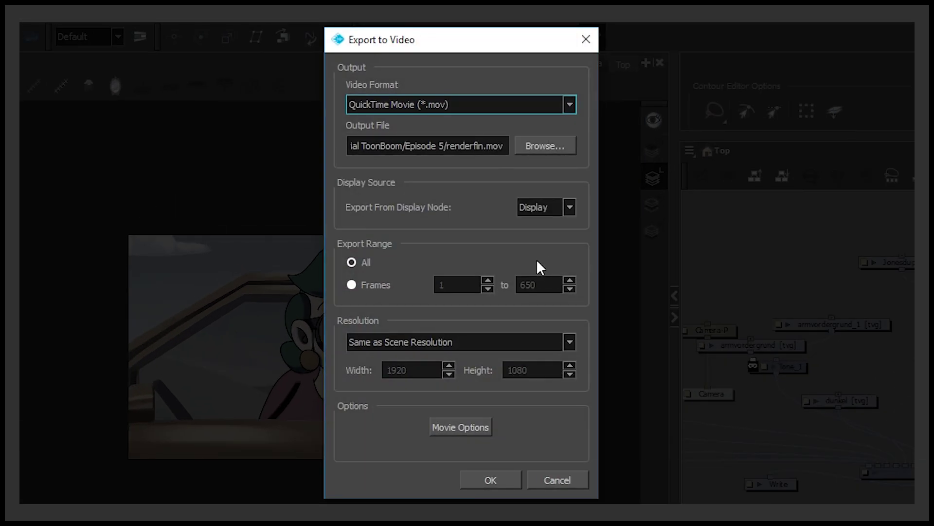
pyautogui.click(545, 146)
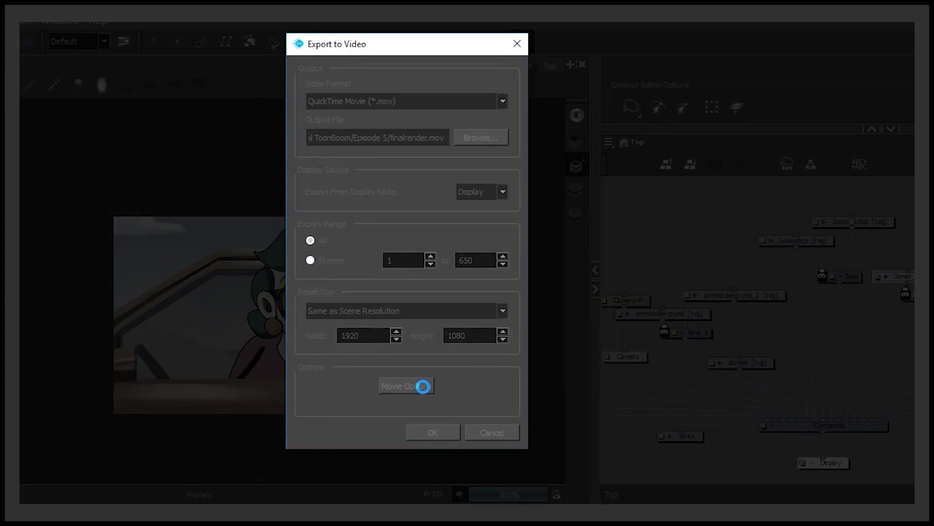
pyautogui.click(421, 384)
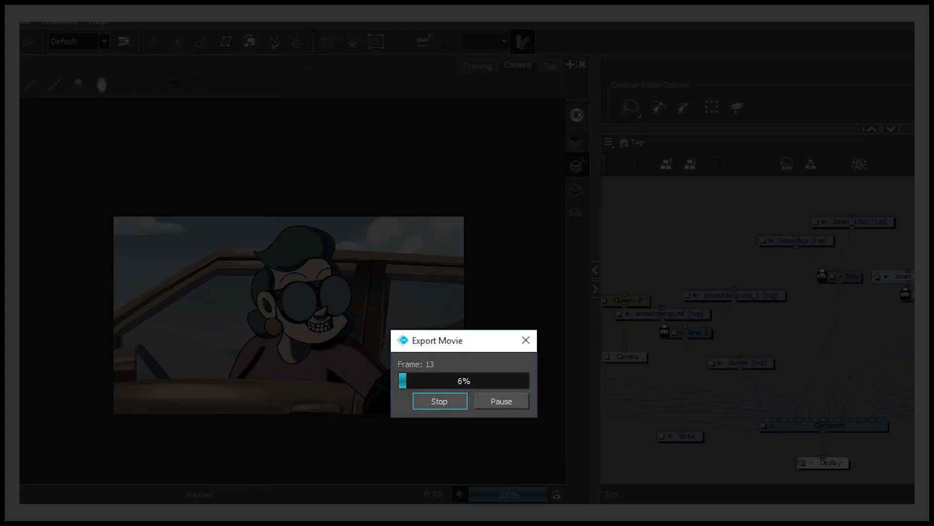